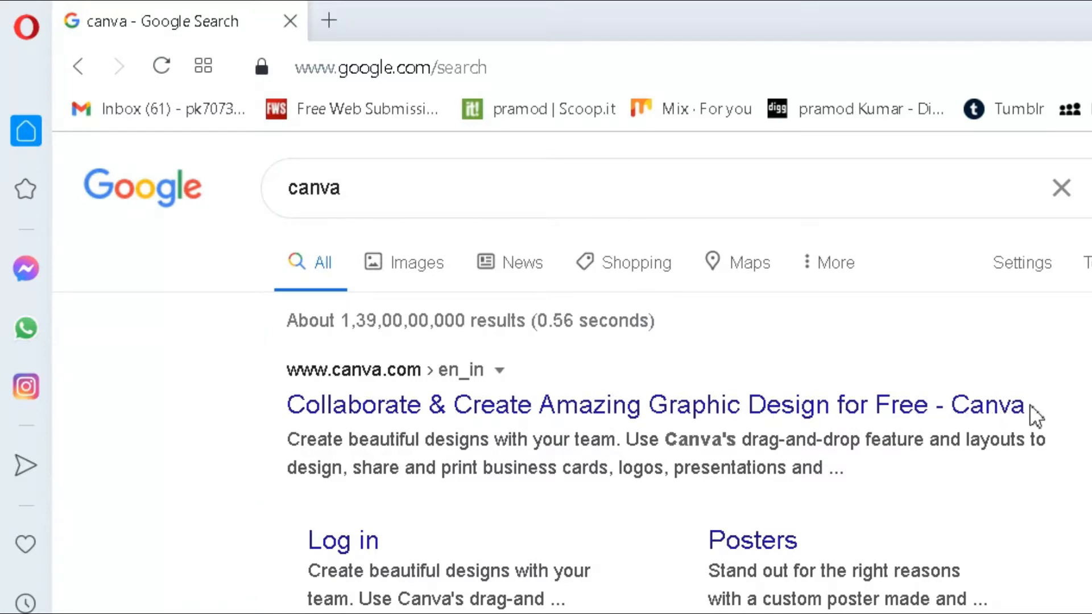
Open the Canva website from the search results and dismiss the Google account prompt.
left_click_drag(1034, 414, 1002, 419)
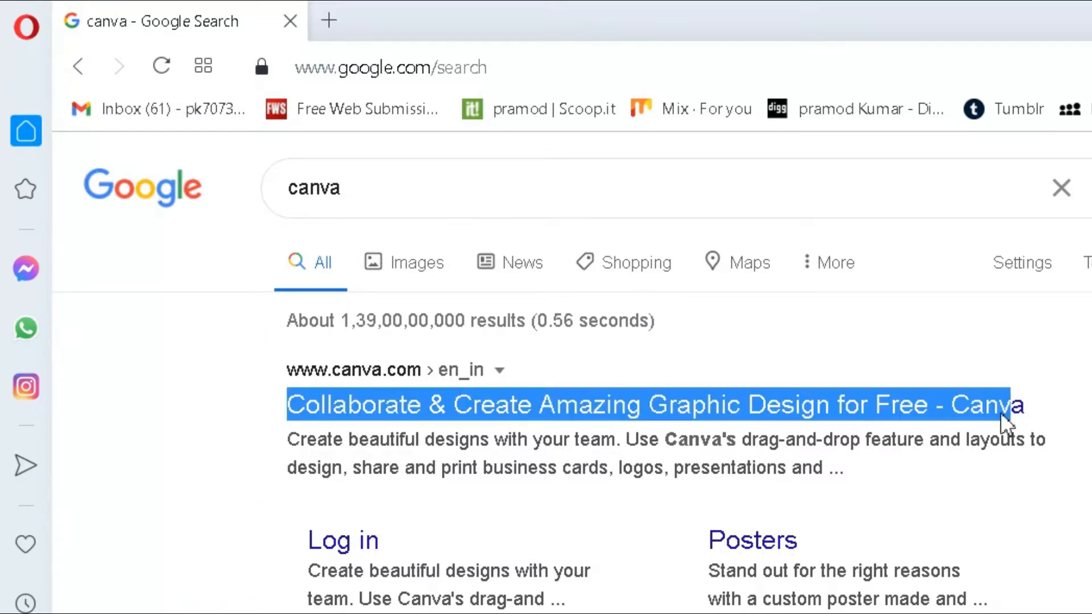
left_click(1029, 402)
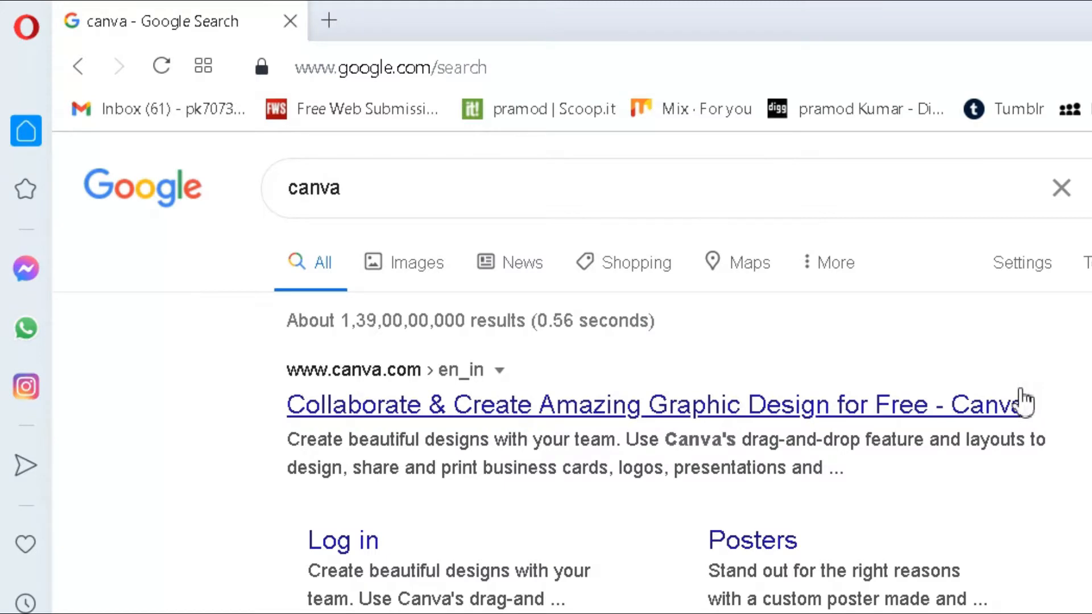
left_click(967, 414)
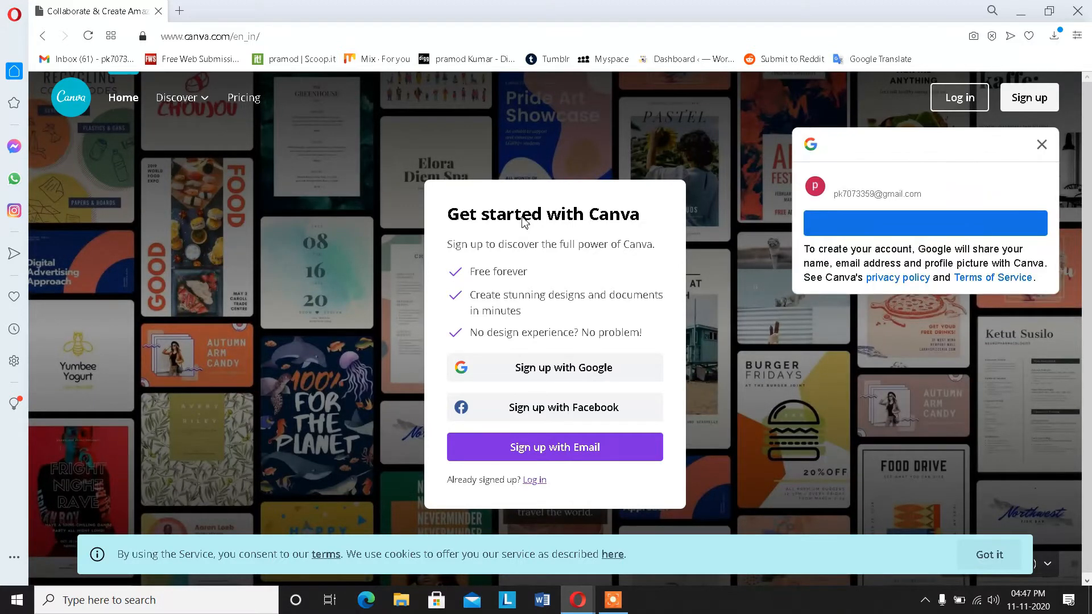
left_click(1041, 145)
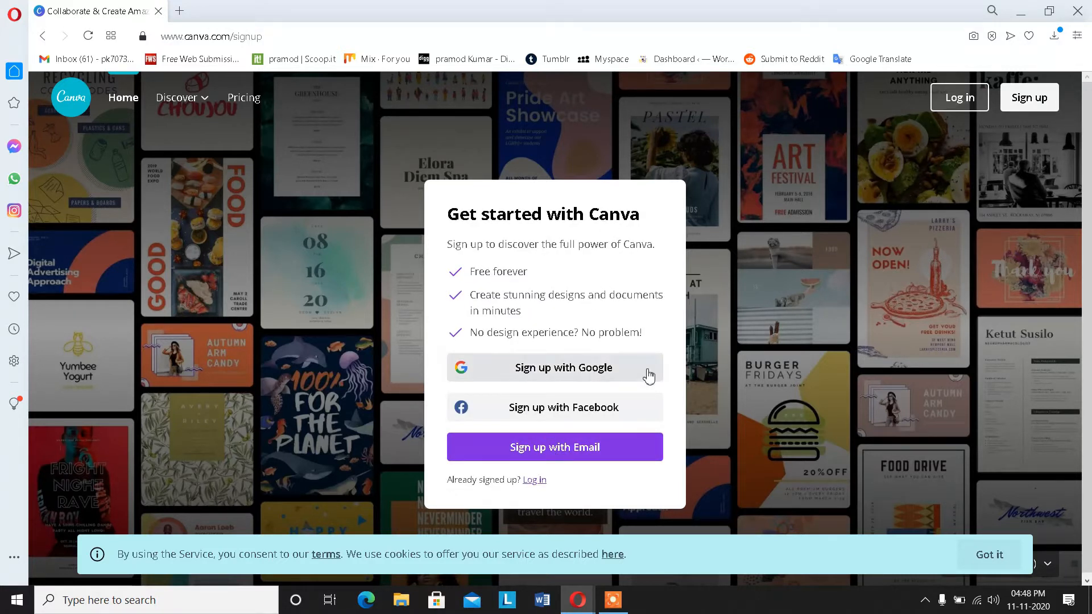
left_click(600, 456)
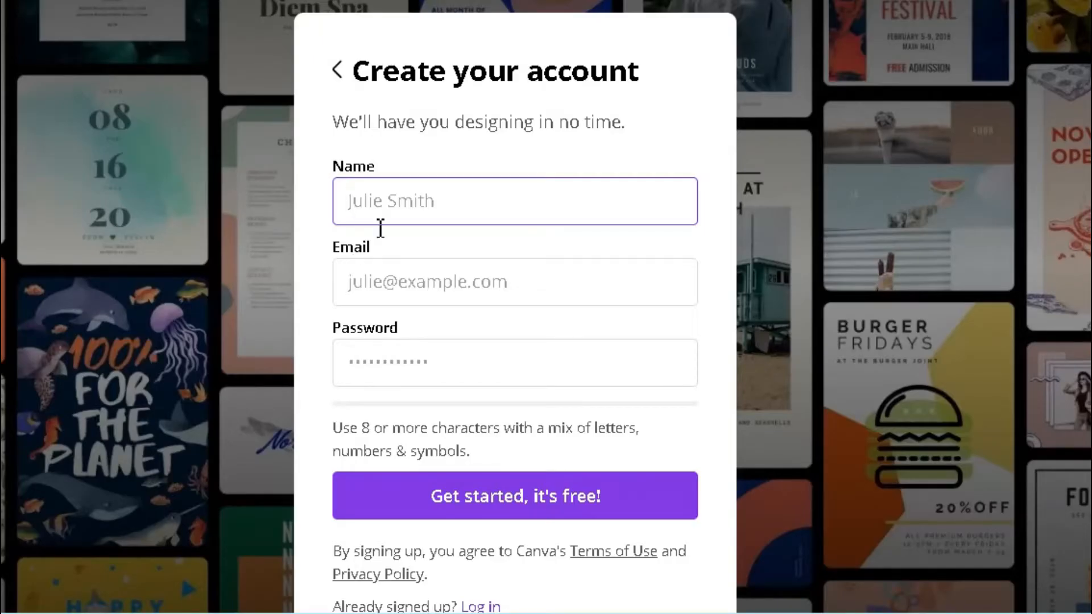
left_click(186, 340)
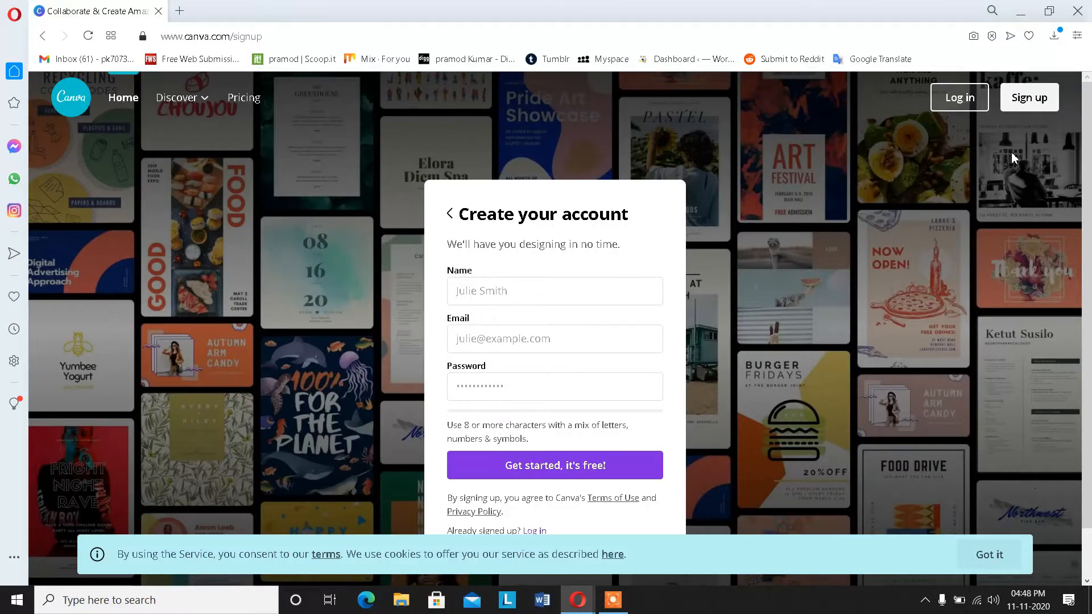
left_click(1031, 102)
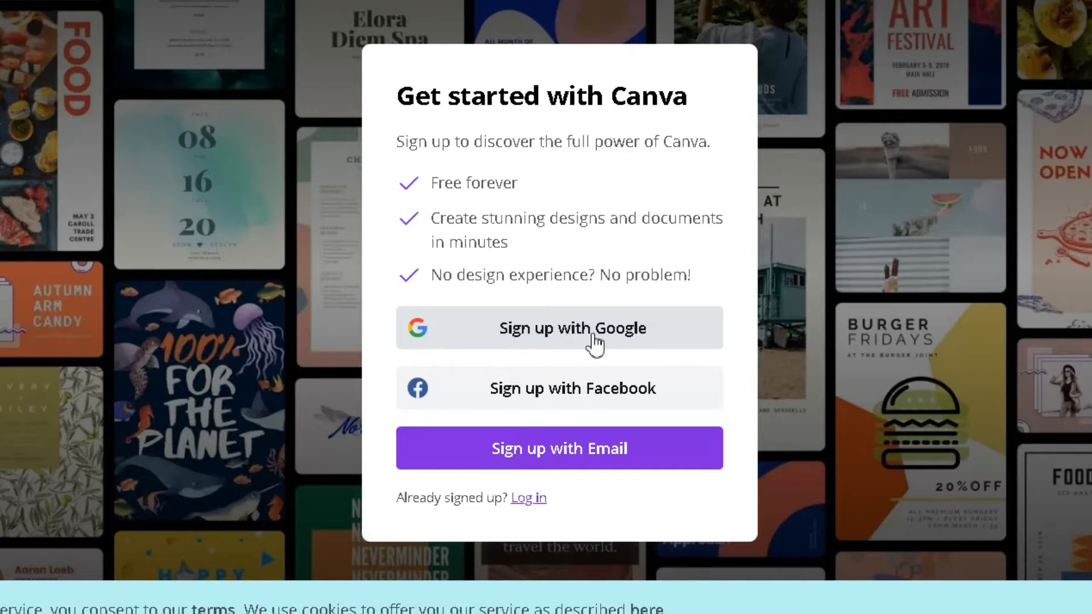
Sign up to Canva with Google, choosing the existing Google account.
left_click(552, 347)
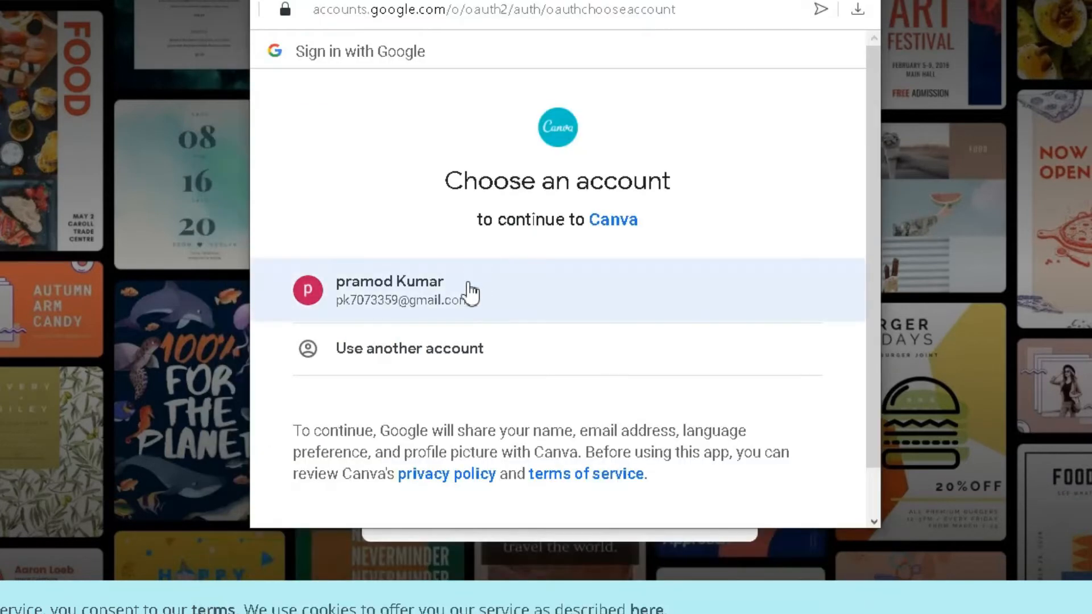
left_click(468, 290)
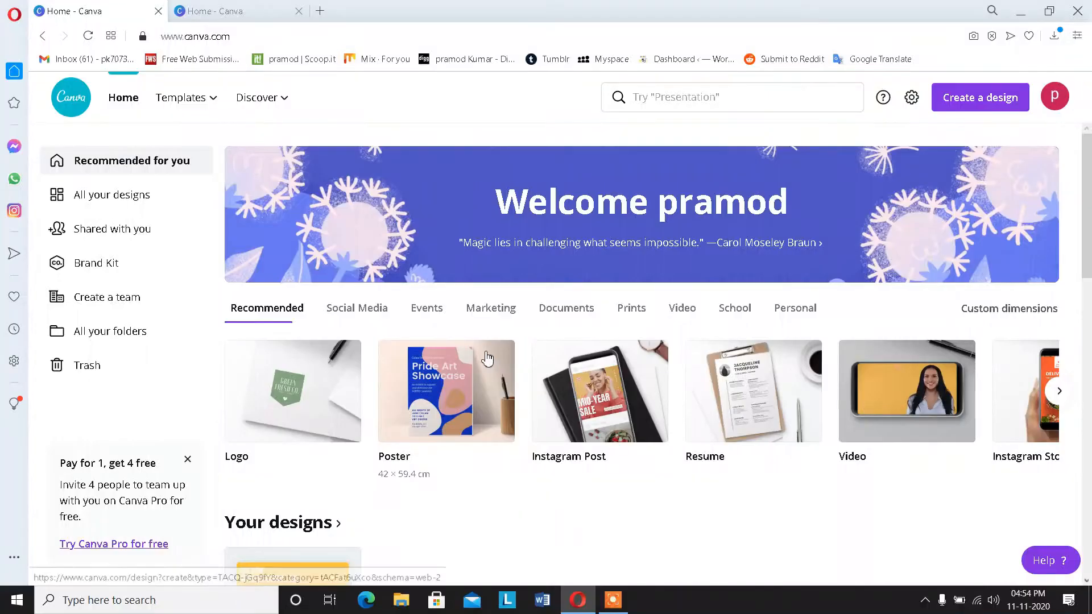
Look through the design types, existing designs and suggested templates on the Canva home page.
scroll(483, 356, "down", 4)
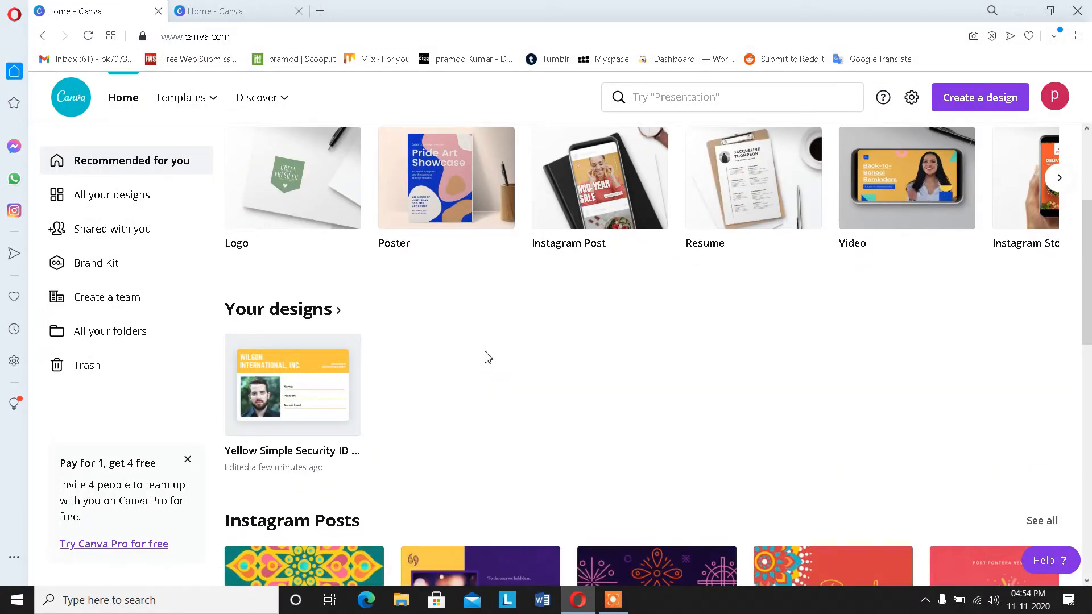
scroll(488, 357, "up", 4)
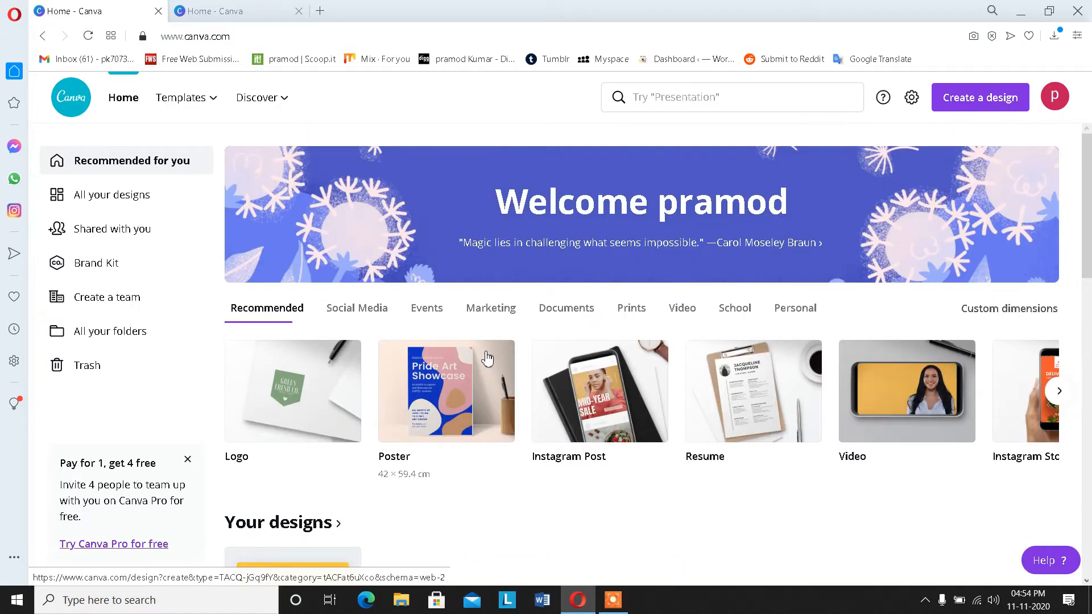
scroll(488, 356, "down", 5)
scroll(488, 353, "down", 5)
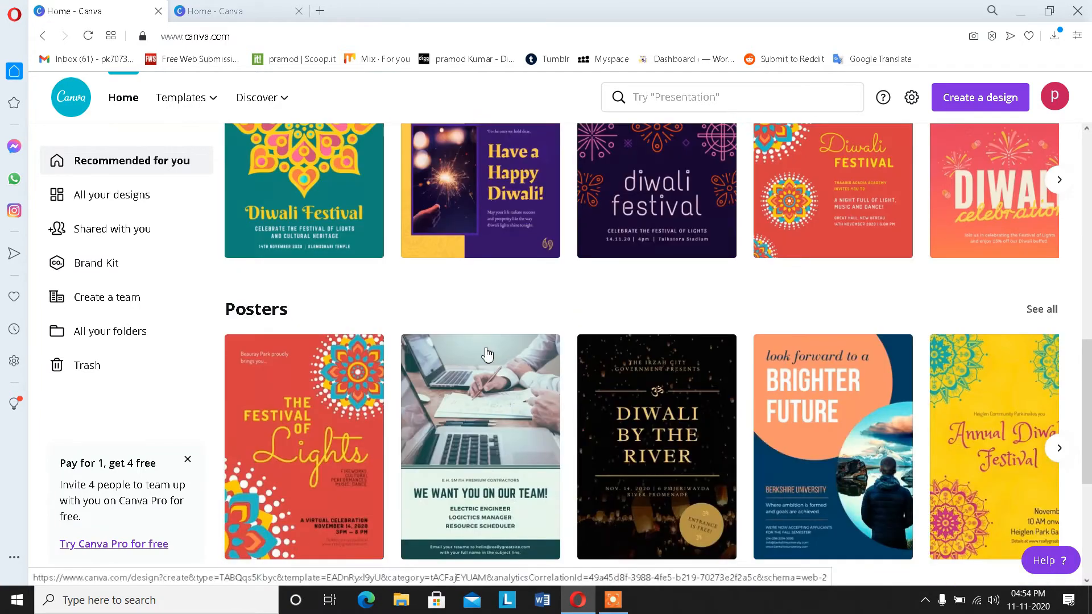
scroll(488, 353, "up", 3)
scroll(487, 354, "down", 1)
scroll(487, 353, "down", 6)
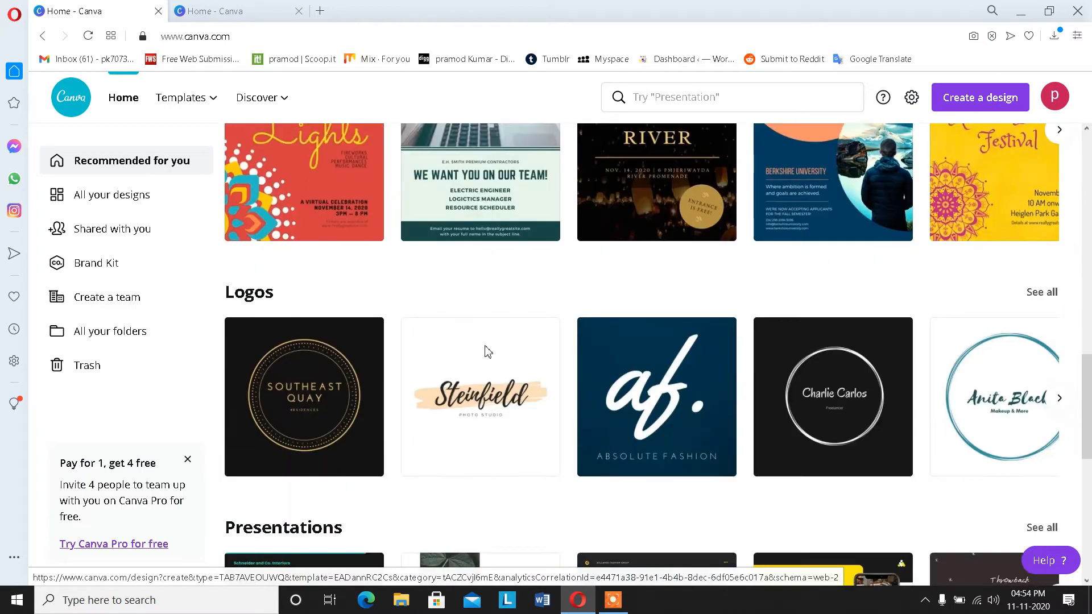
scroll(488, 352, "up", 8)
scroll(487, 352, "up", 7)
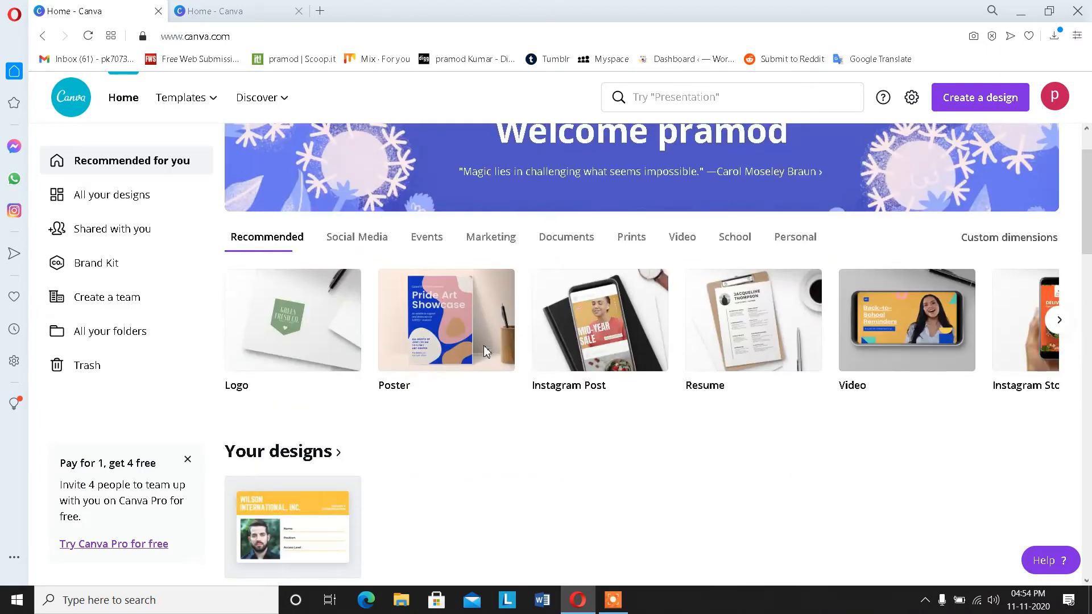
Search the templates for "id card".
left_click(714, 105)
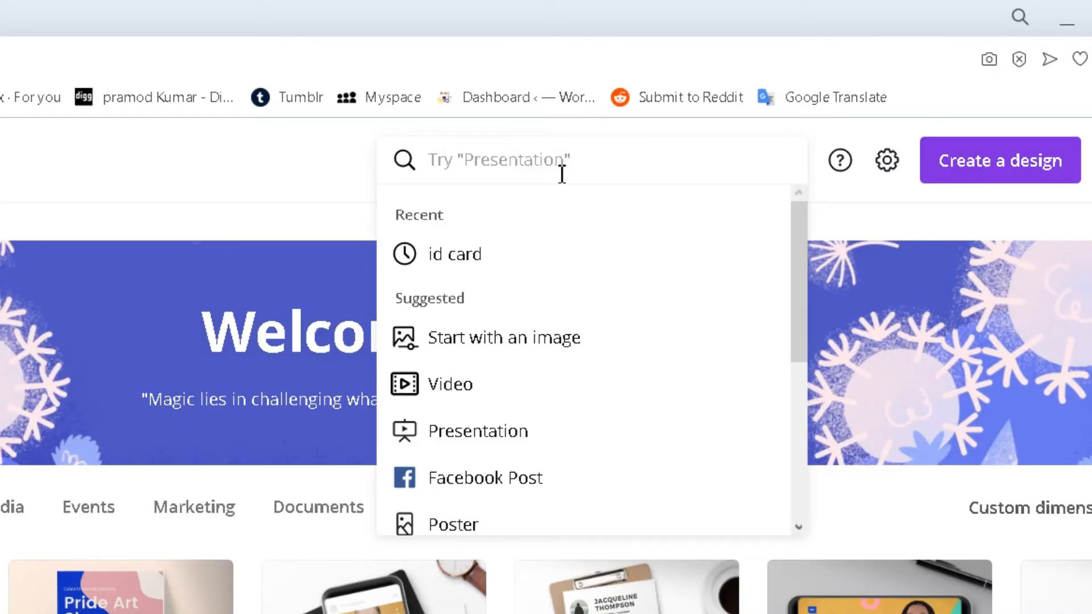
type("id card")
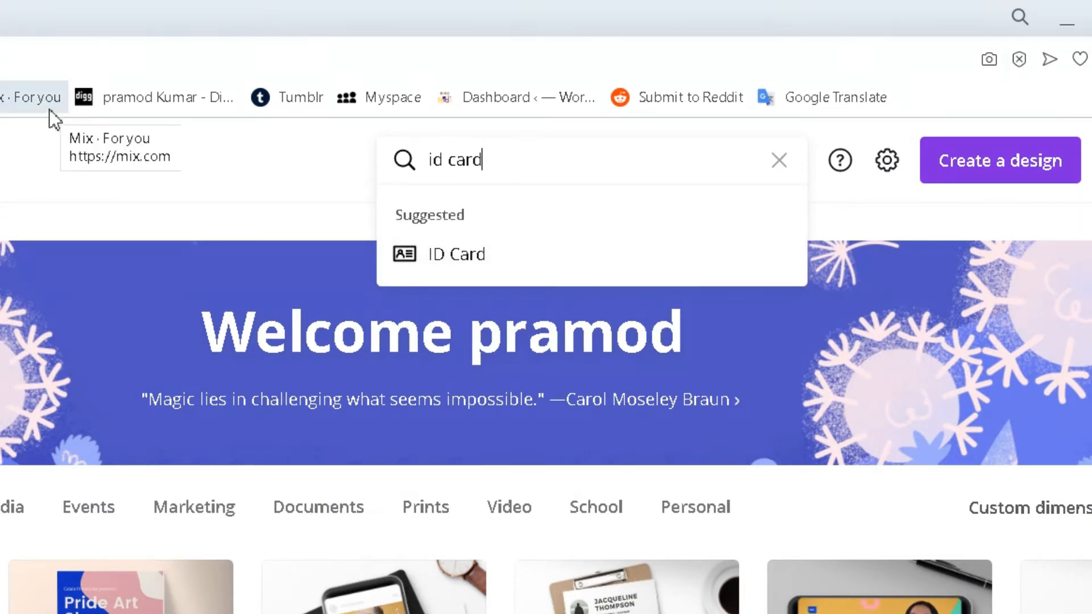
key("Return")
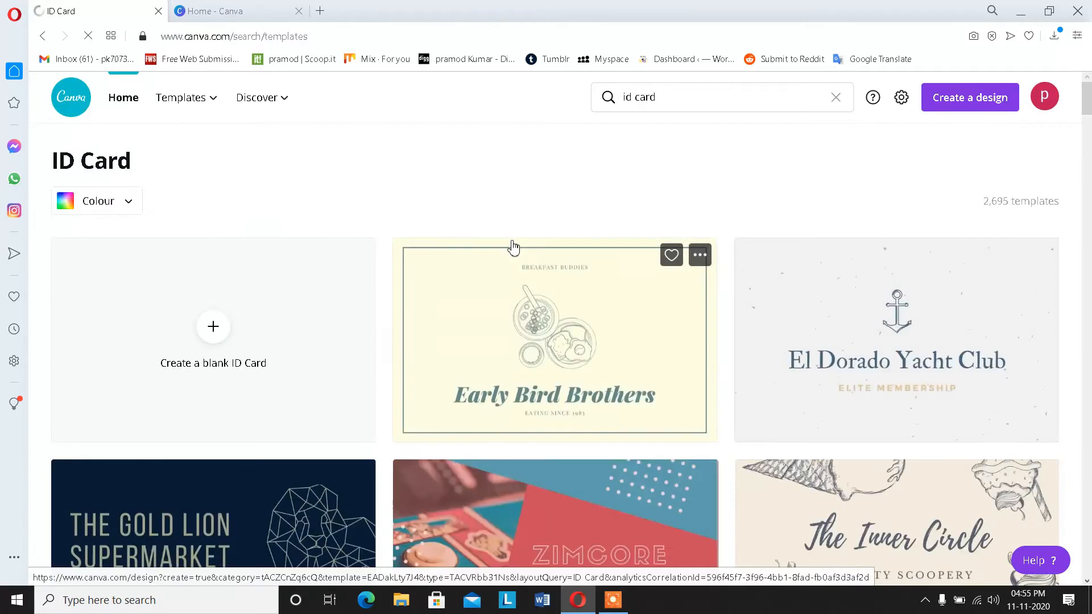
Browse the ID card templates for a suitable school ID design with a photo.
scroll(512, 246, "down", 4)
scroll(511, 241, "down", 4)
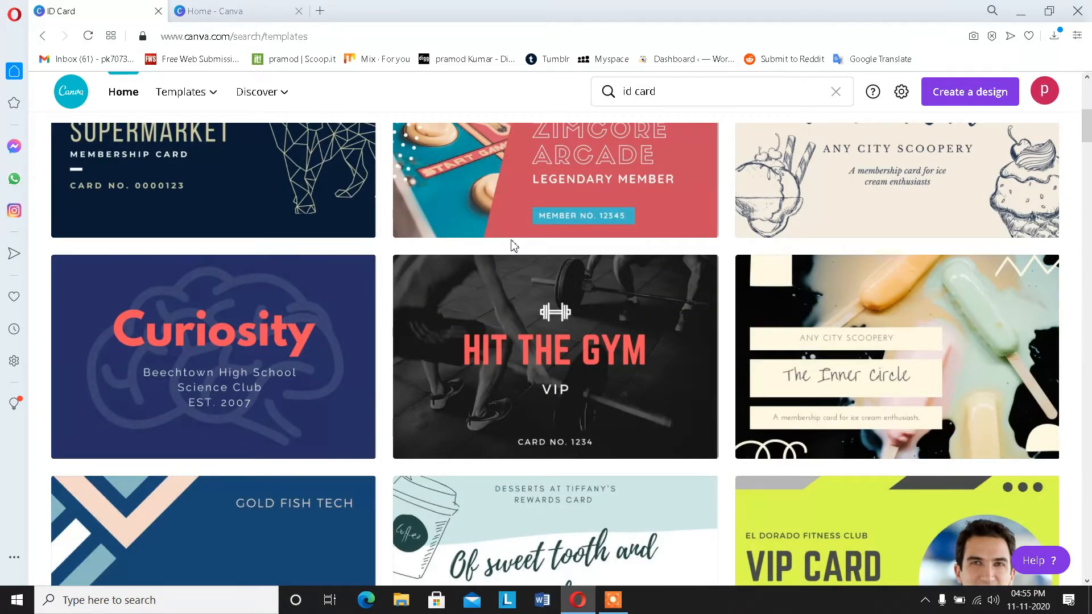
scroll(514, 246, "down", 3)
scroll(514, 246, "down", 3)
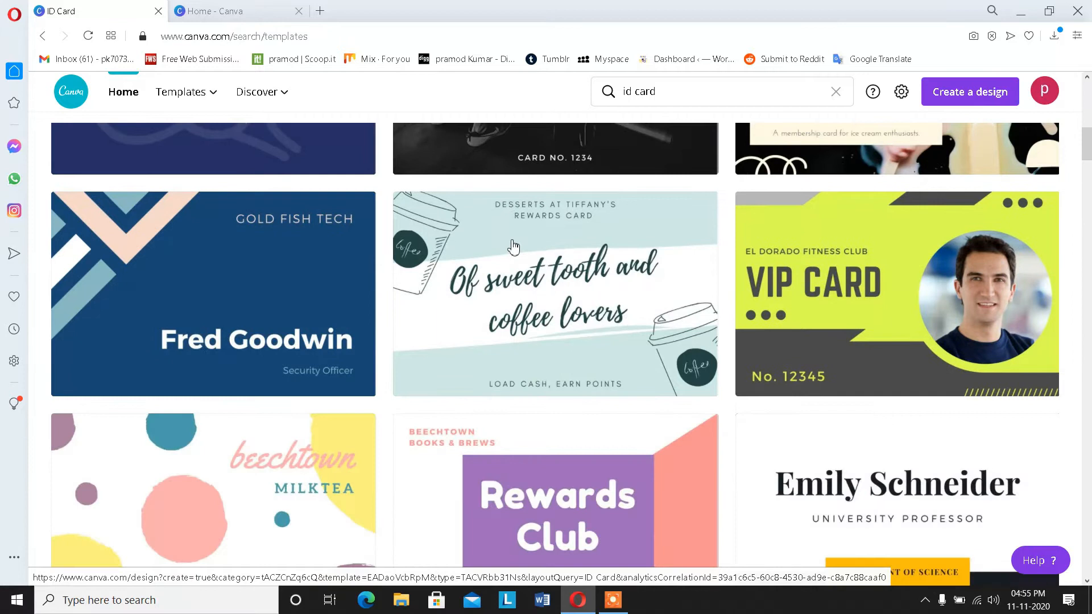
scroll(514, 246, "down", 3)
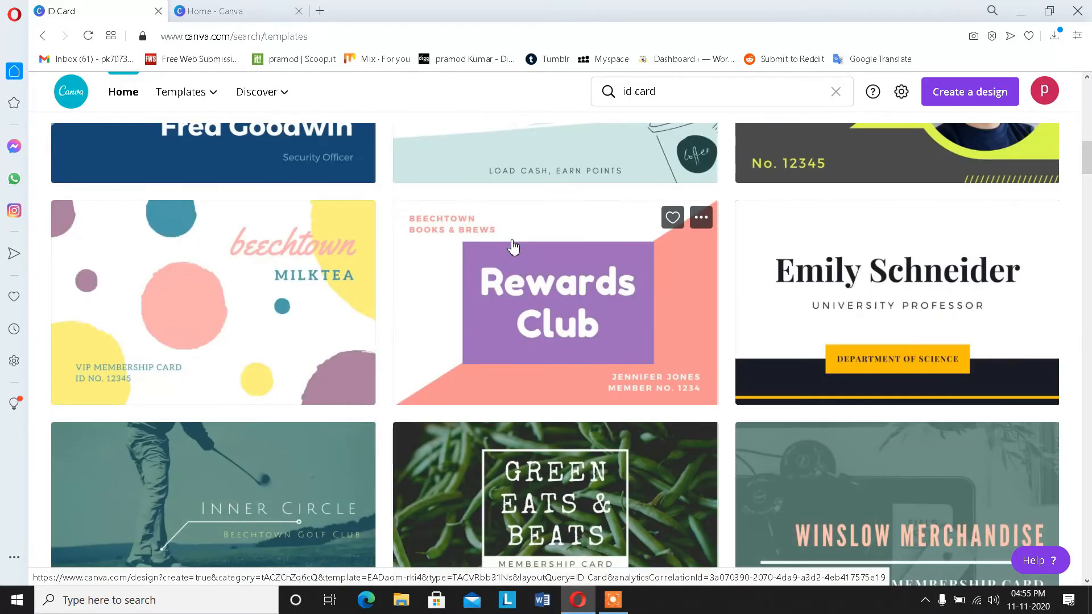
scroll(513, 246, "down", 5)
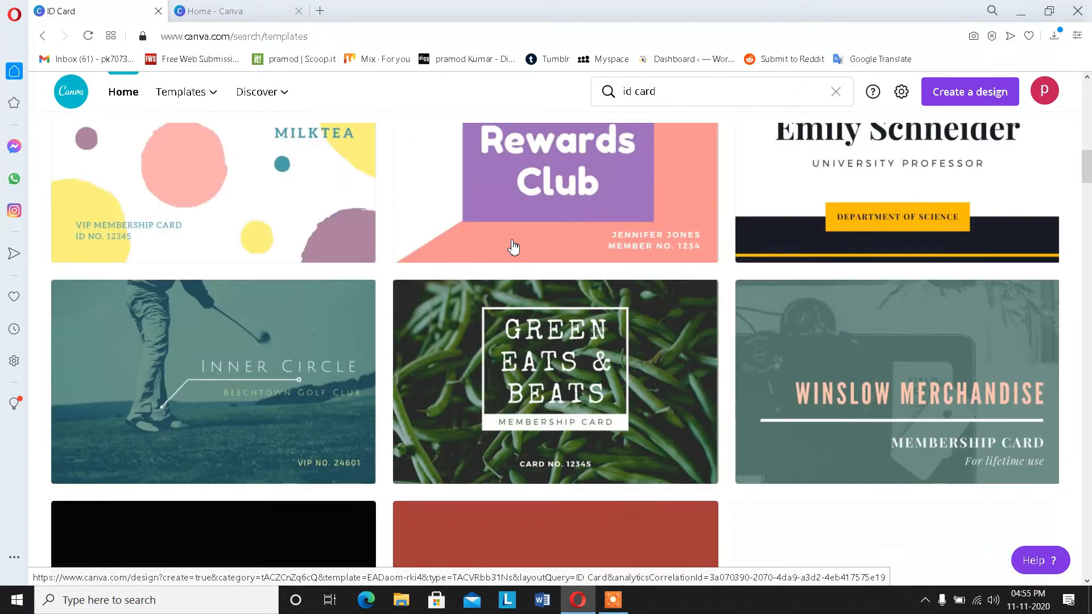
scroll(514, 246, "down", 3)
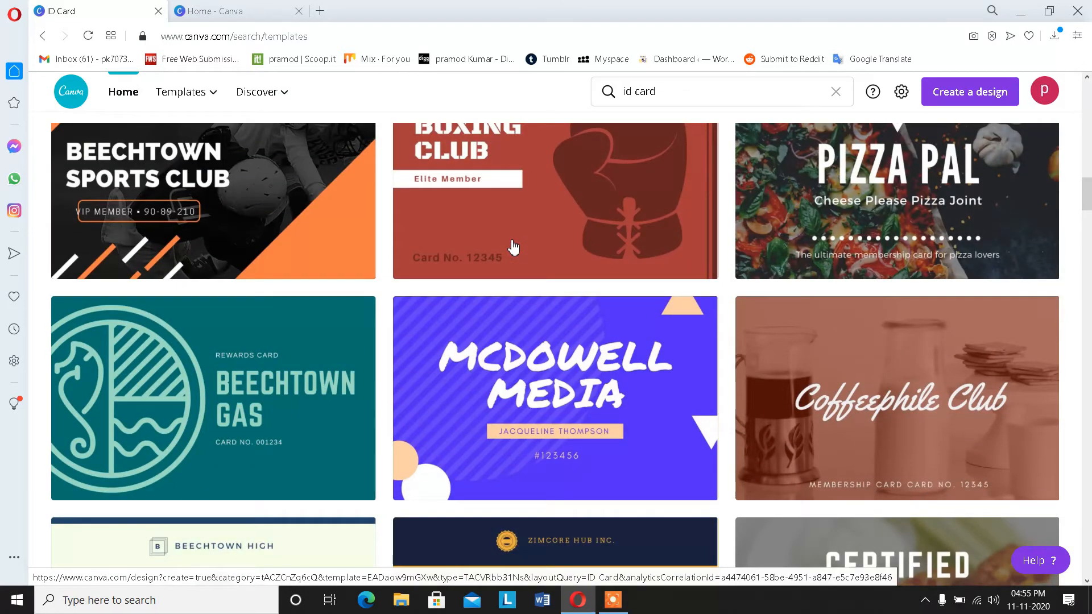
scroll(514, 246, "down", 3)
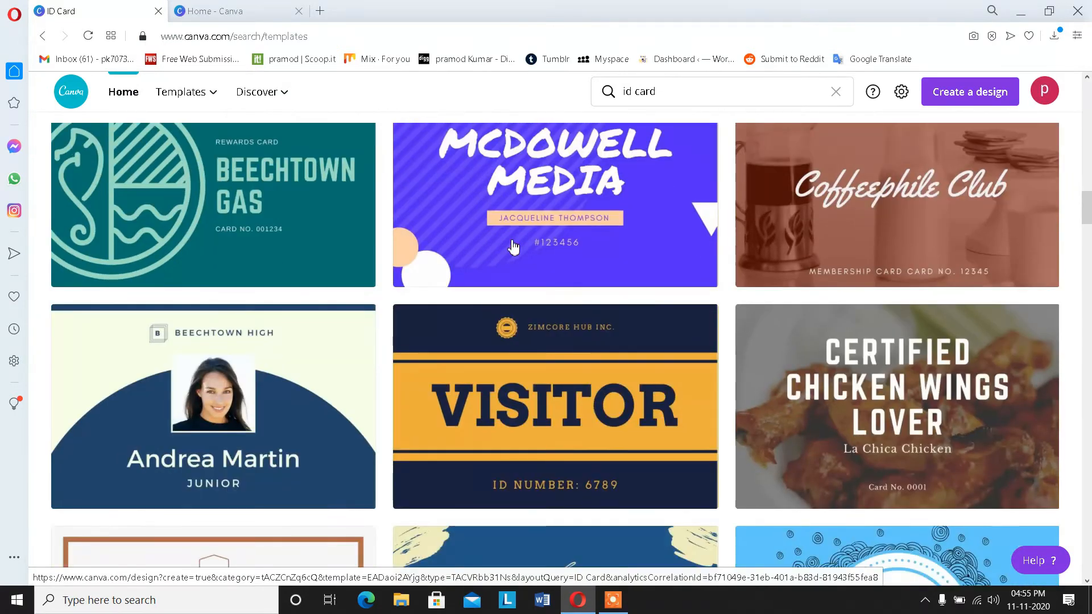
scroll(514, 245, "down", 3)
scroll(513, 246, "down", 3)
scroll(513, 246, "down", 3)
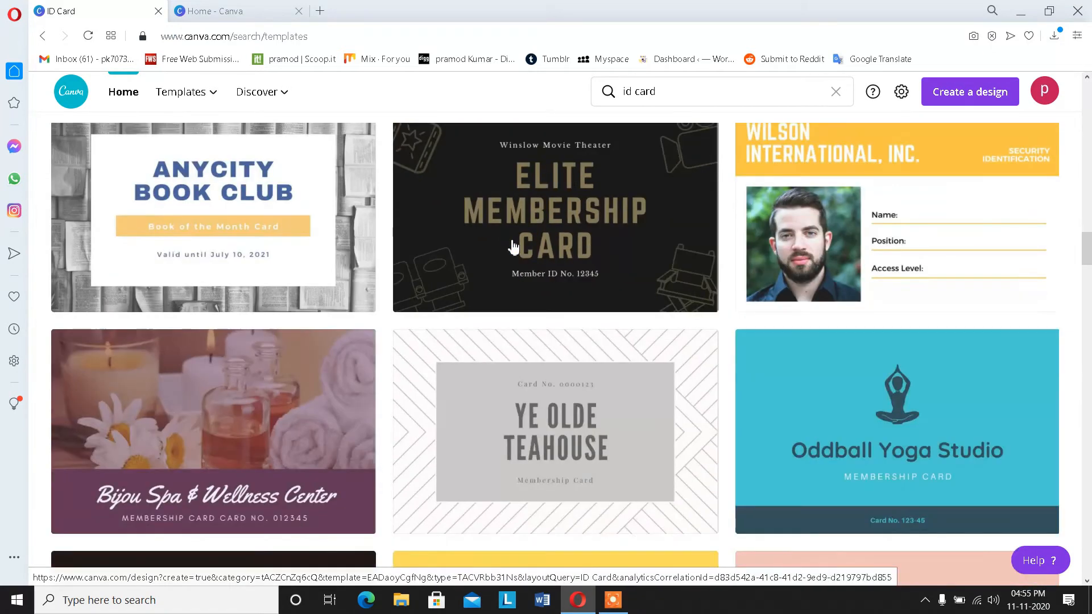
scroll(514, 246, "down", 3)
scroll(514, 246, "down", 9)
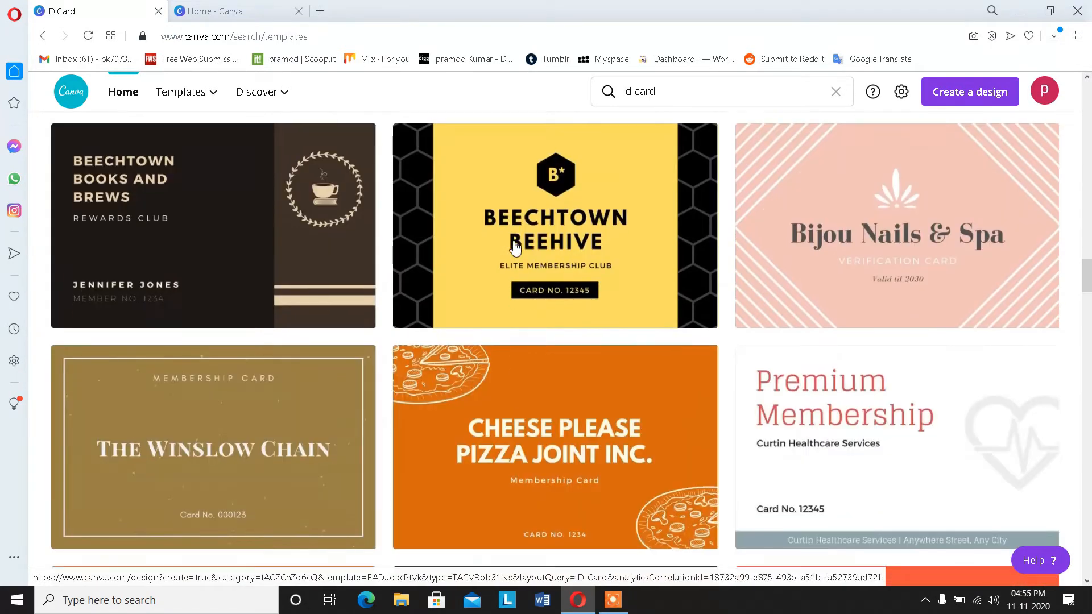
scroll(517, 247, "down", 1)
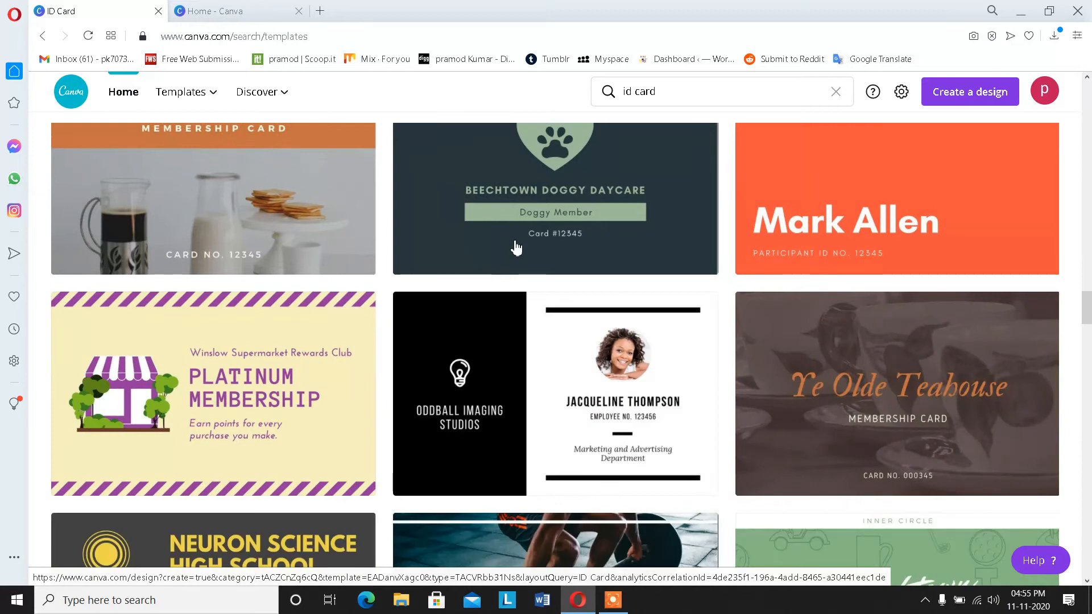
scroll(517, 248, "down", 4)
scroll(517, 247, "down", 2)
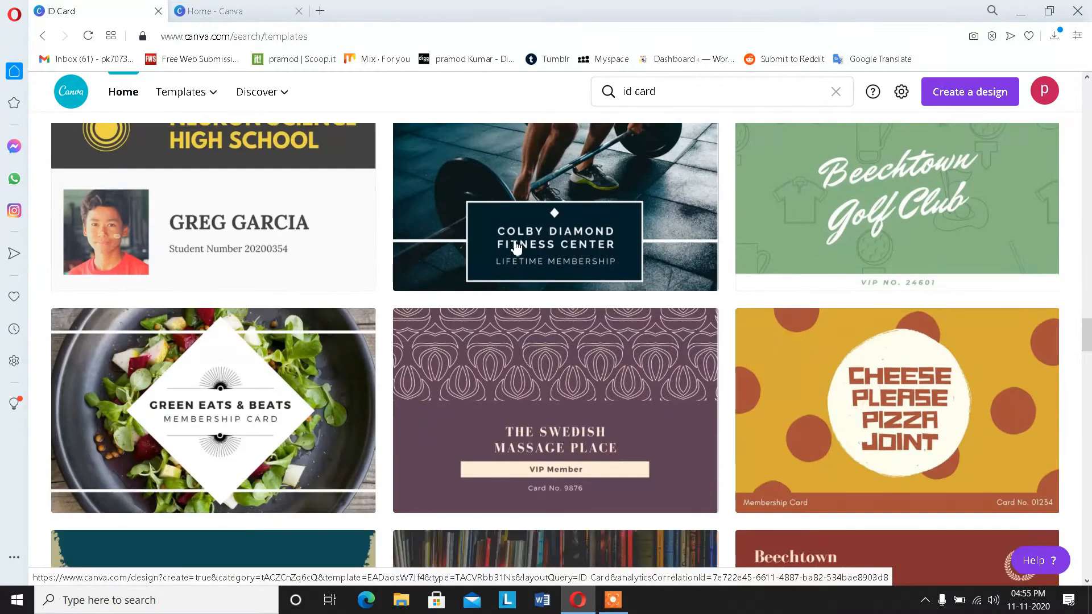
scroll(516, 247, "down", 4)
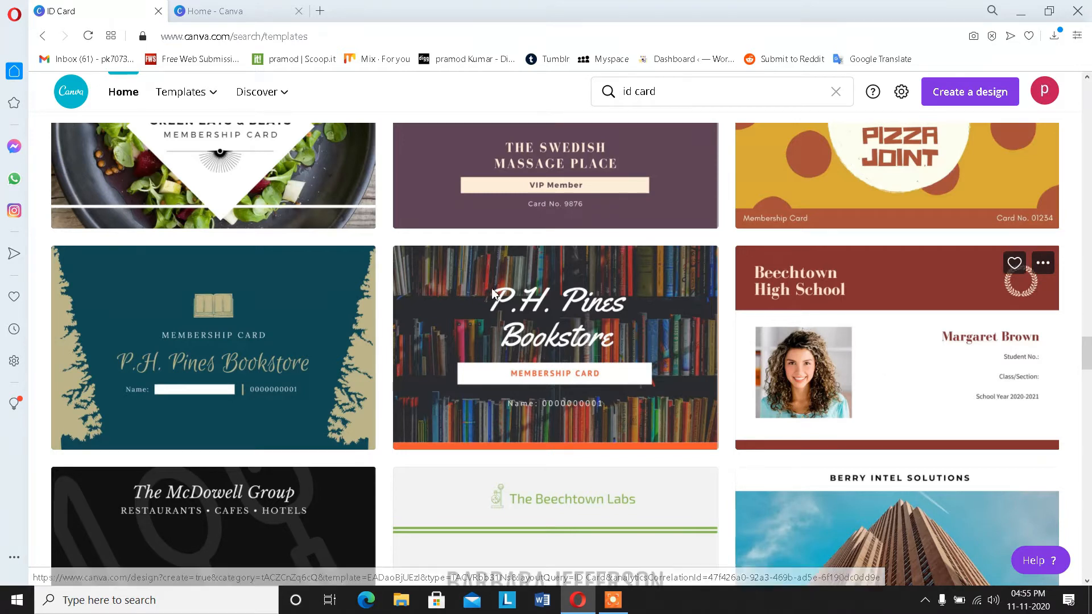
Open the red Beechtown High School photo ID card template in the editor and look over its pages.
left_click(877, 348)
left_click(90, 9)
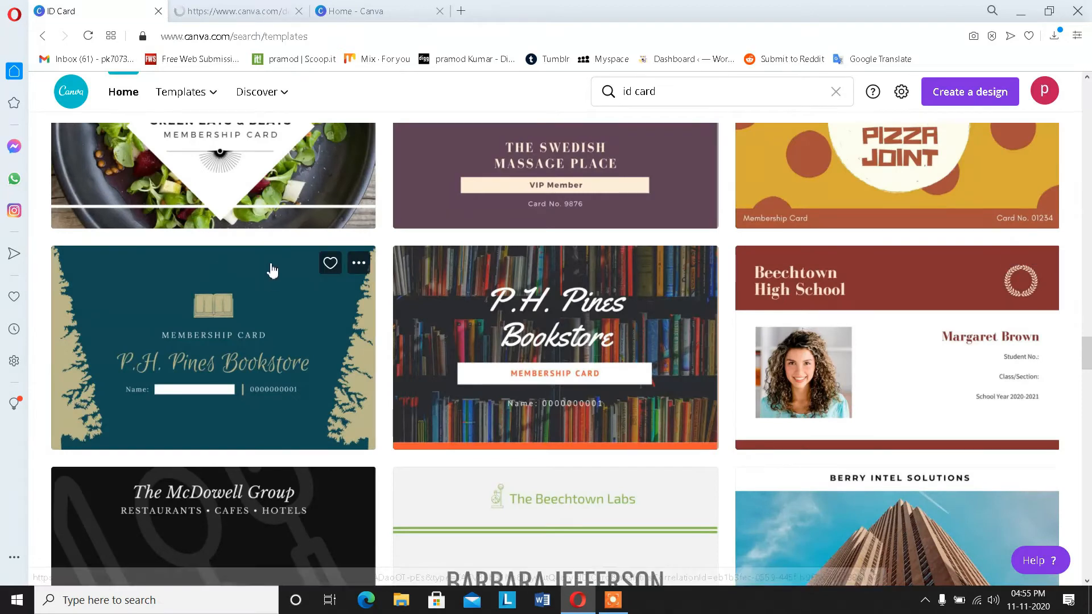
left_click(200, 11)
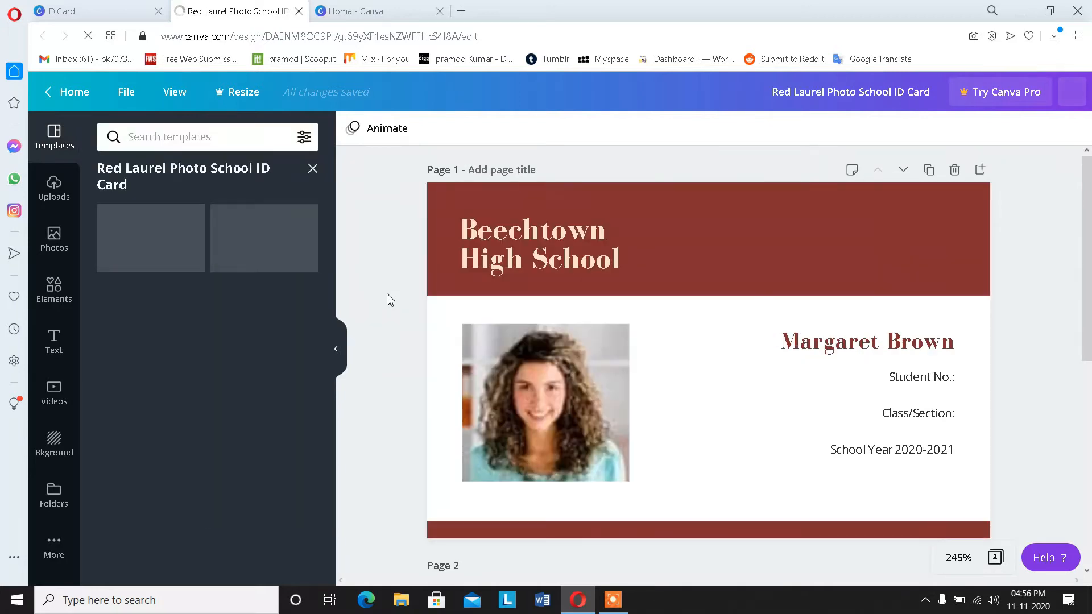
scroll(403, 295, "down", 6)
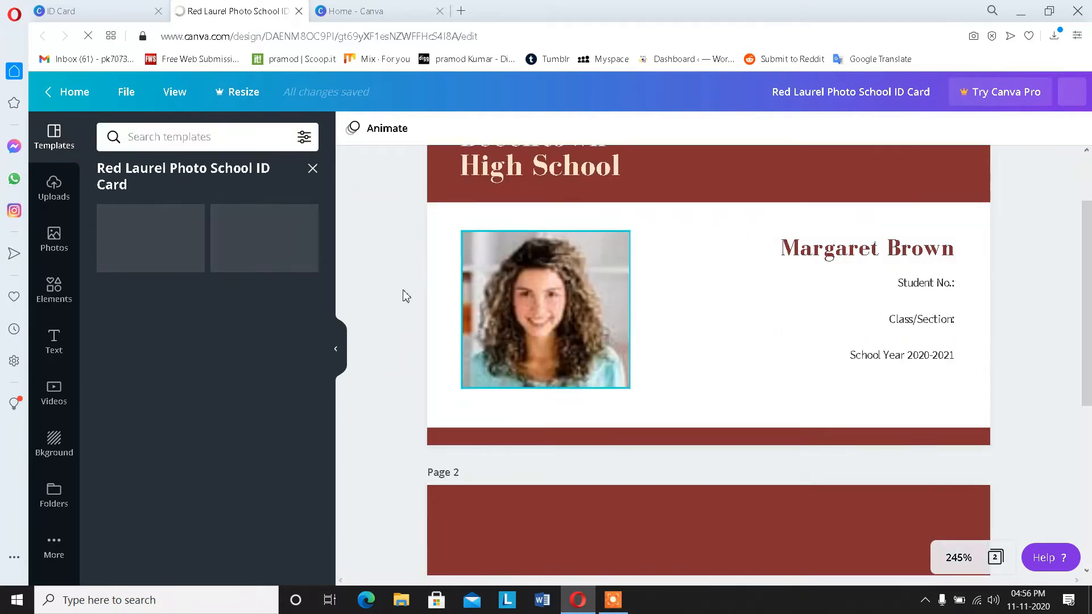
scroll(401, 296, "up", 7)
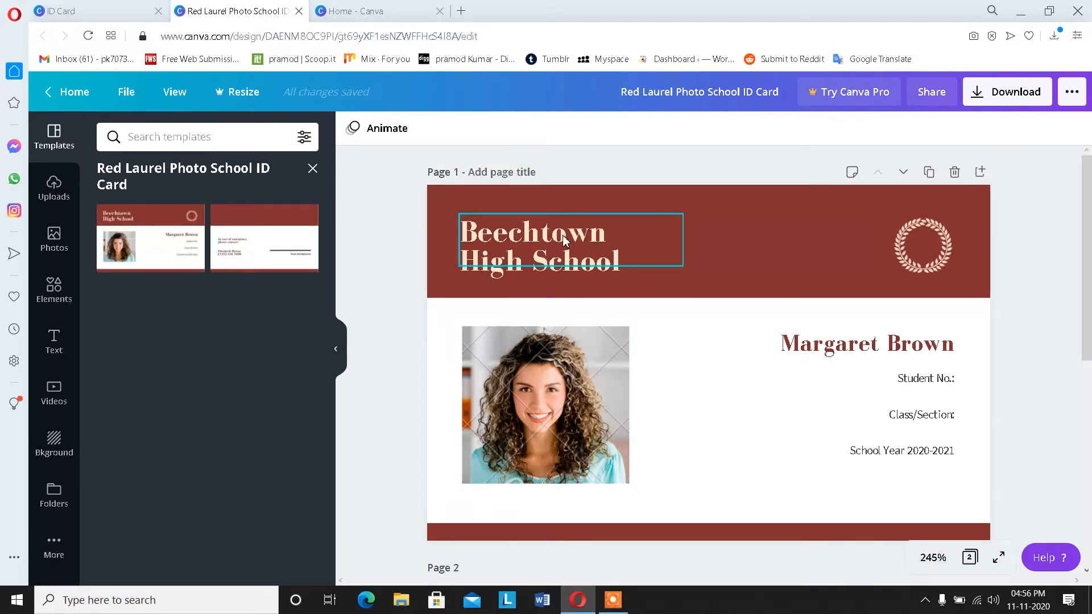
Replace the school name in the card's header with "ABCD Private School".
left_click(605, 233)
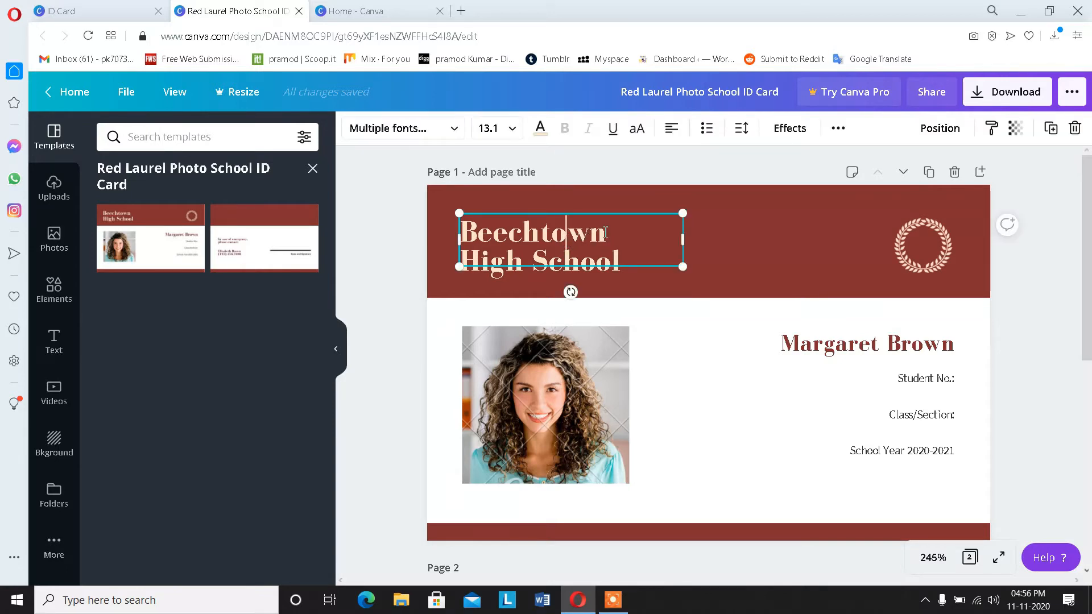
left_click(68, 11)
left_click(255, 13)
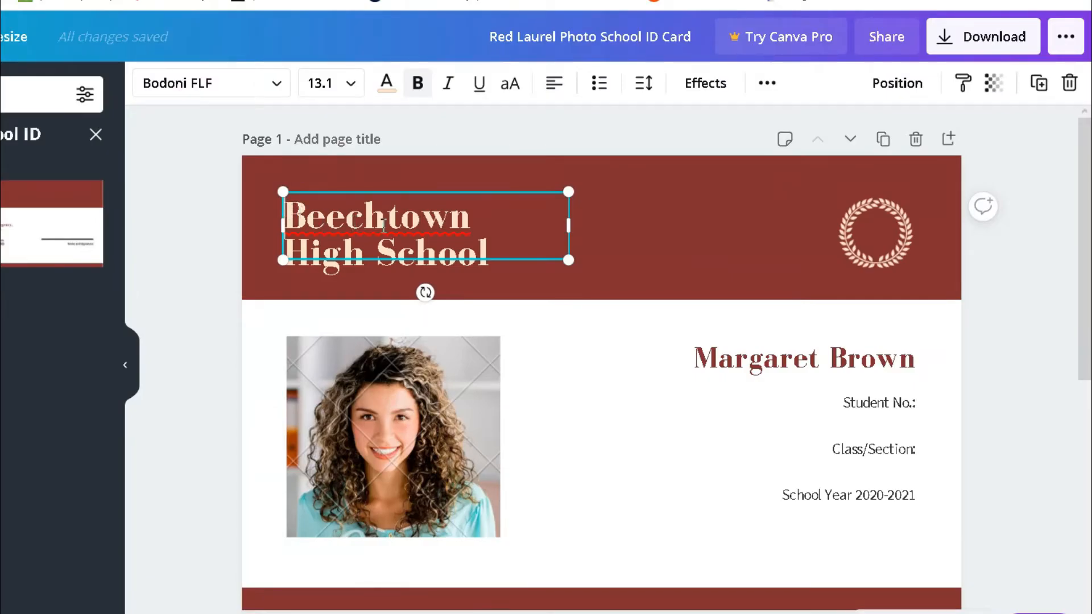
left_click_drag(384, 226, 493, 250)
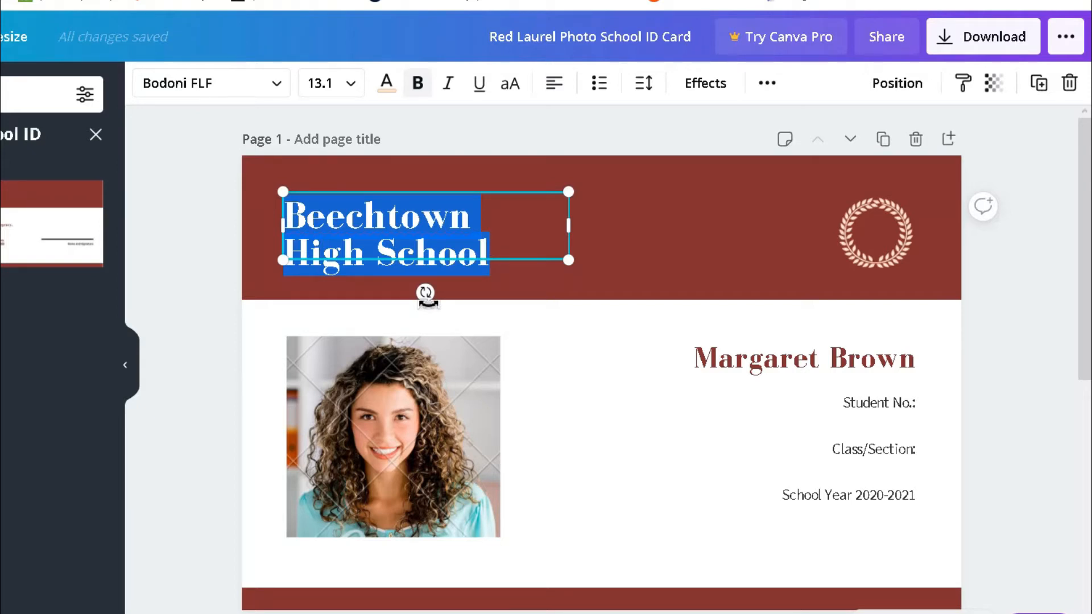
type("AbC")
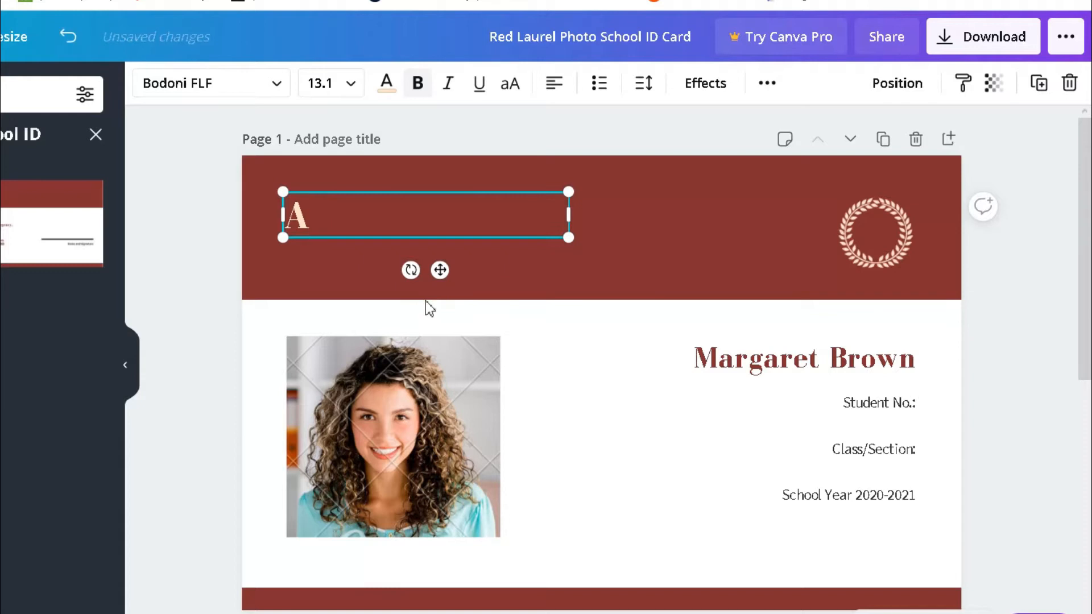
key("BackSpace")
key("BackSpace")
type("BCD S")
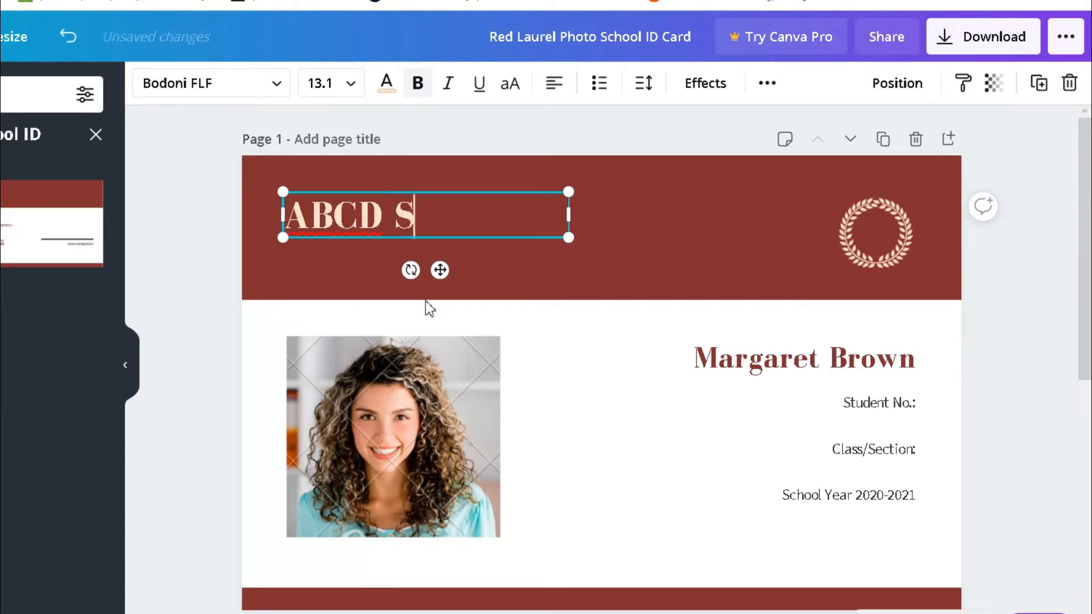
key("BackSpace")
type("S")
key("BackSpace")
type("Privte")
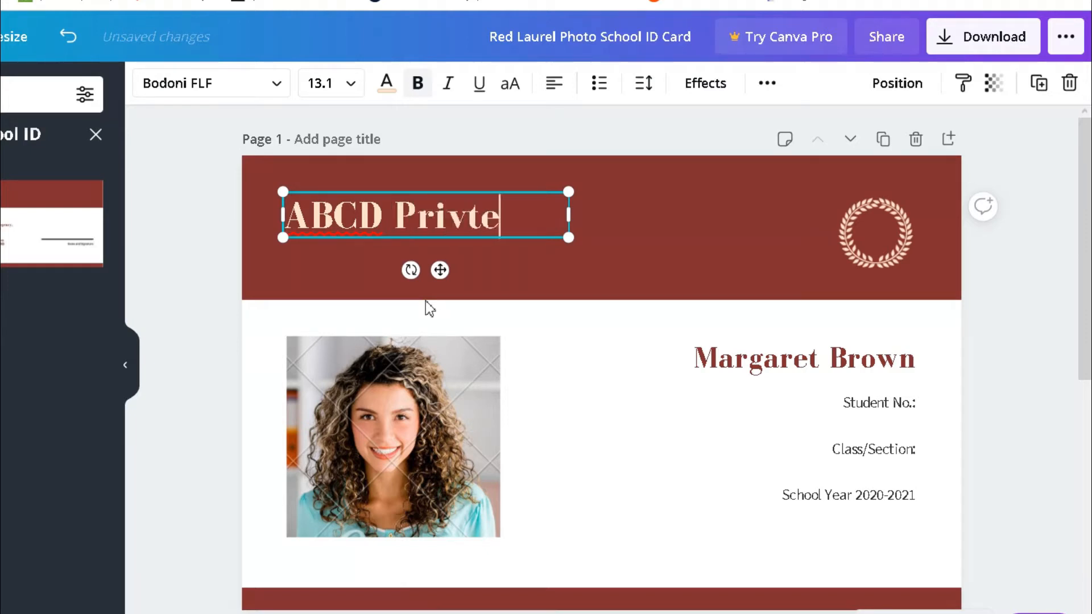
key("BackSpace")
key("BackSpace")
key("BackSpace")
type("vate")
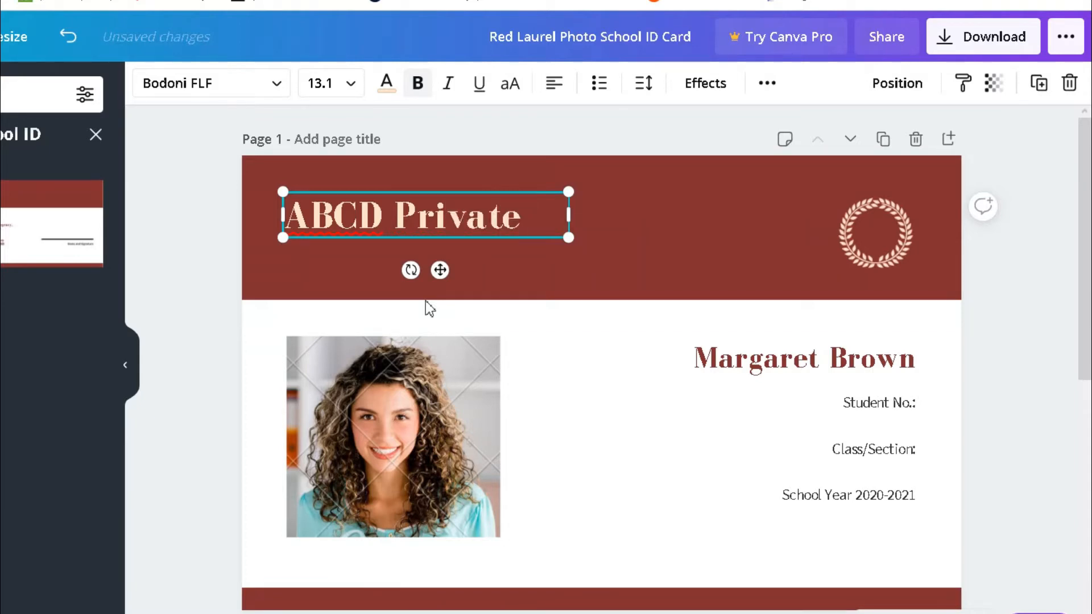
type(" Schoool")
key("BackSpace")
key("BackSpace")
type("l")
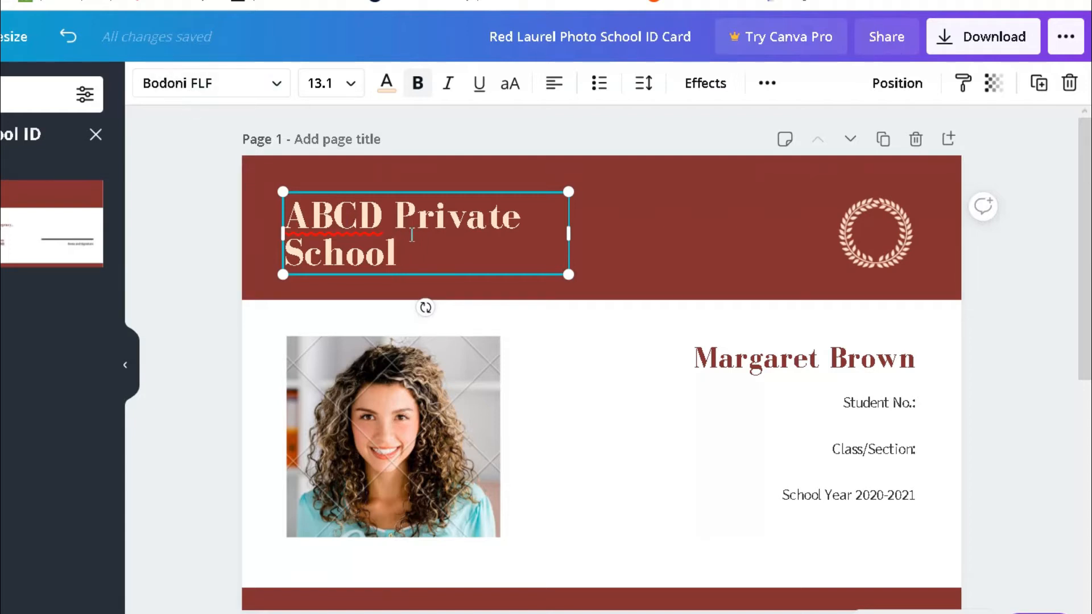
Try the Alegreya font on the school name in the header.
key("ctrl+a")
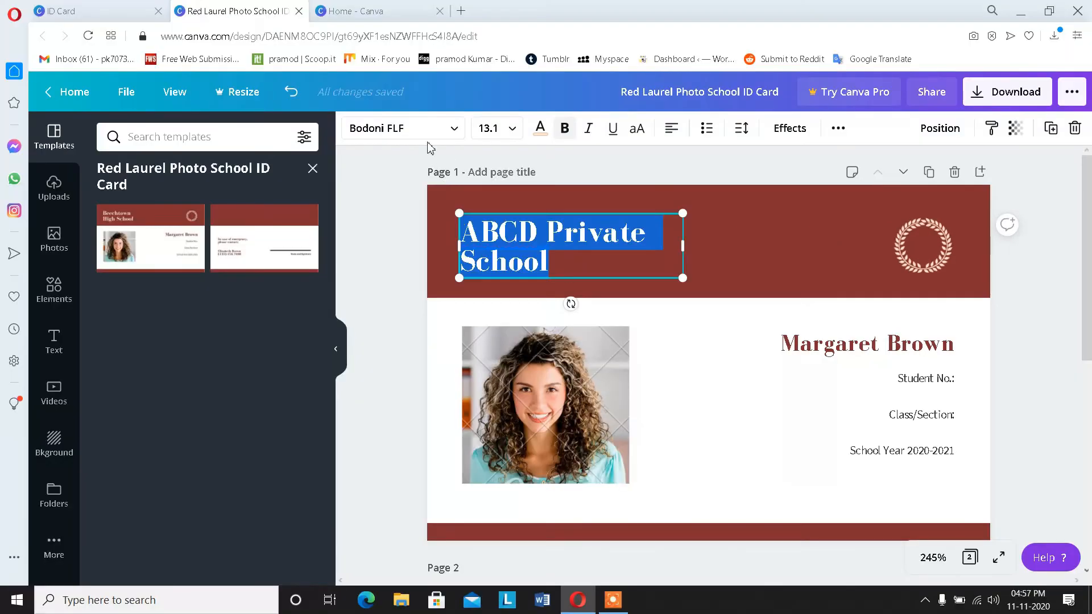
left_click(428, 132)
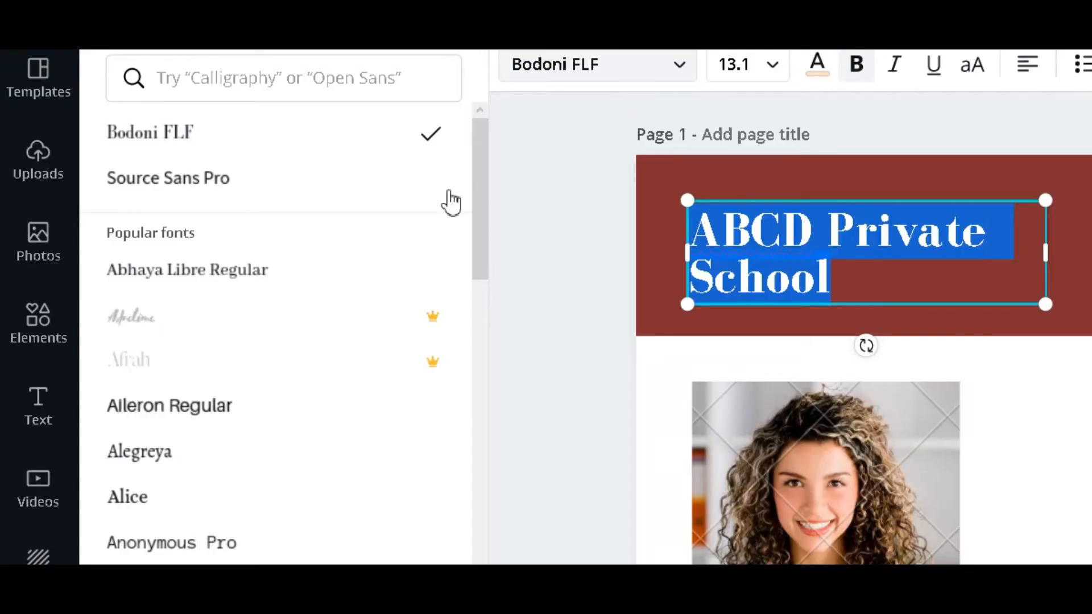
left_click(209, 461)
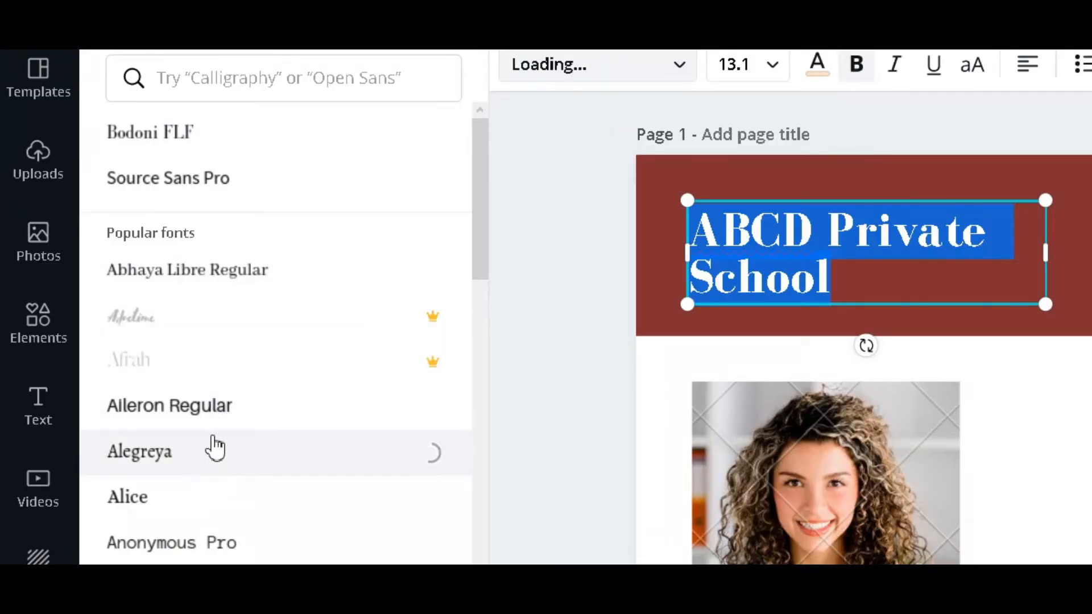
left_click(844, 209)
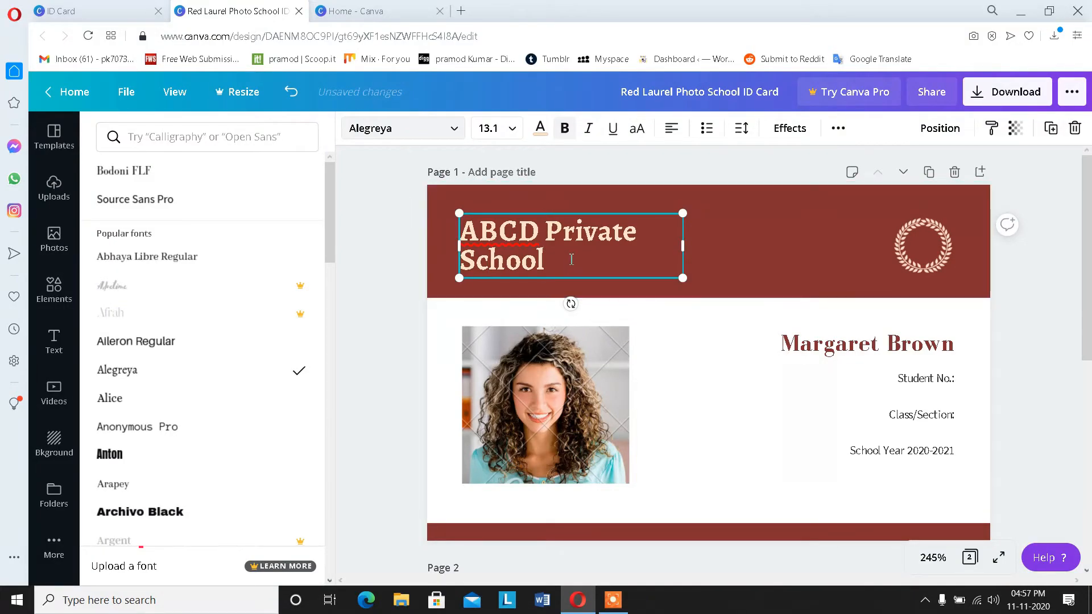
Set the font of the header's school name to Arimo.
key("ctrl+a")
scroll(165, 342, "down", 4)
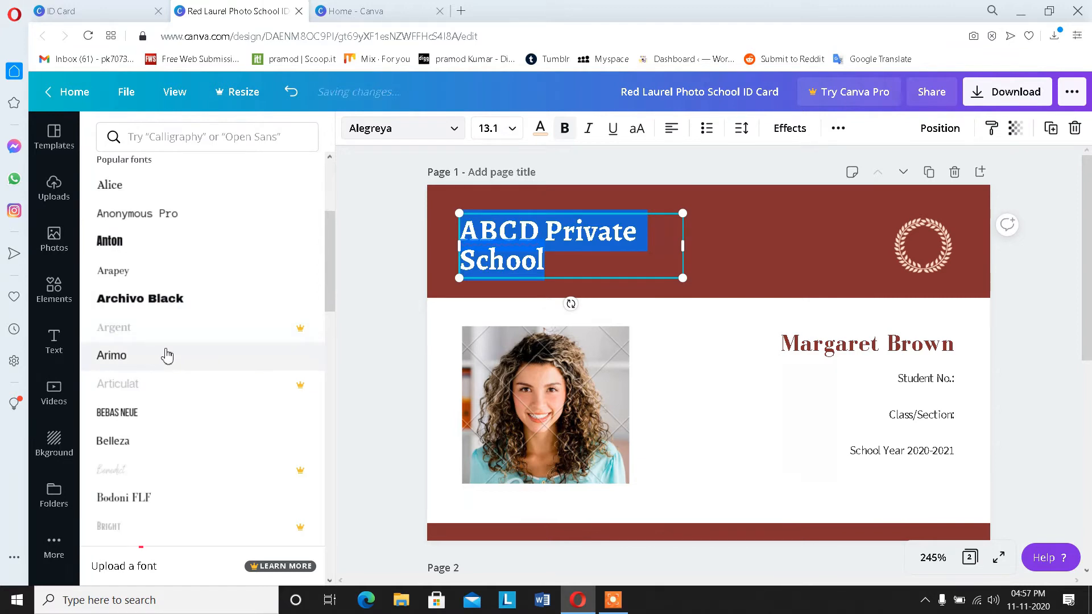
left_click(166, 356)
left_click(401, 243)
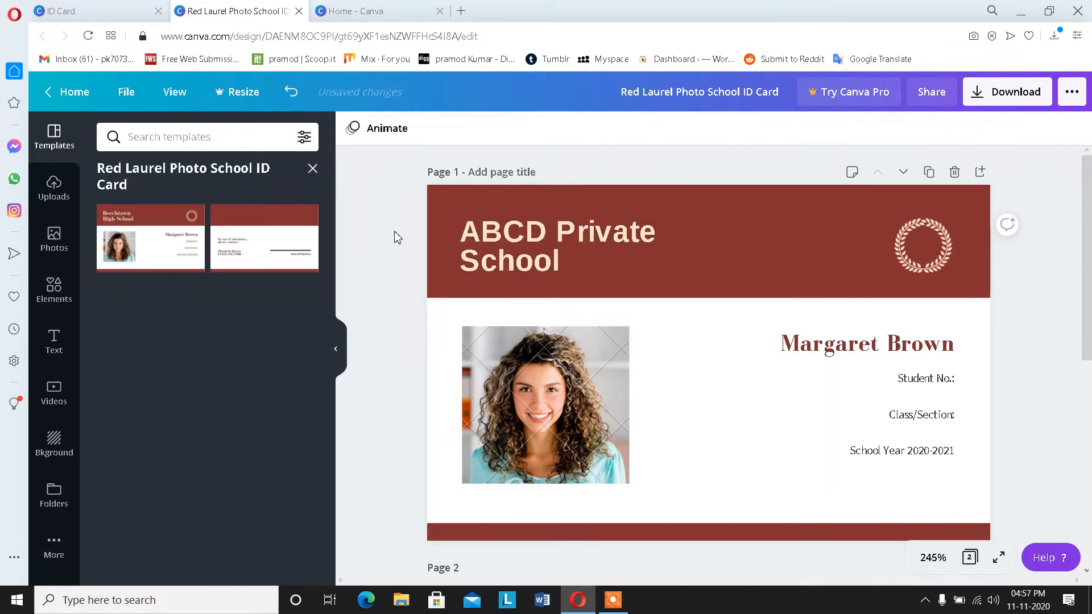
left_click(904, 261)
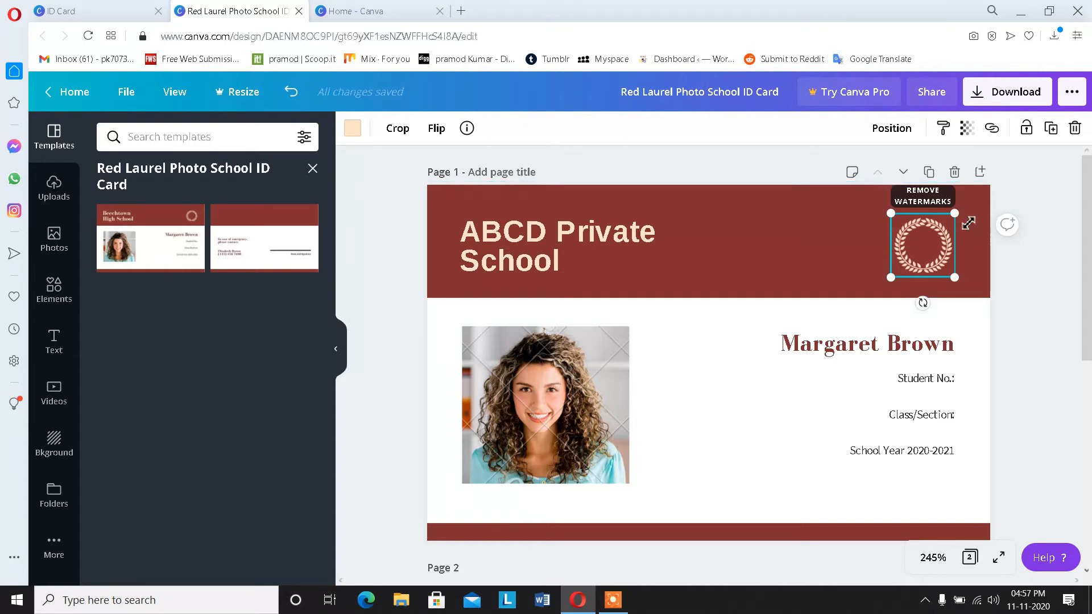
Replace the sample name beside the photo with the student's full name.
left_click(771, 341)
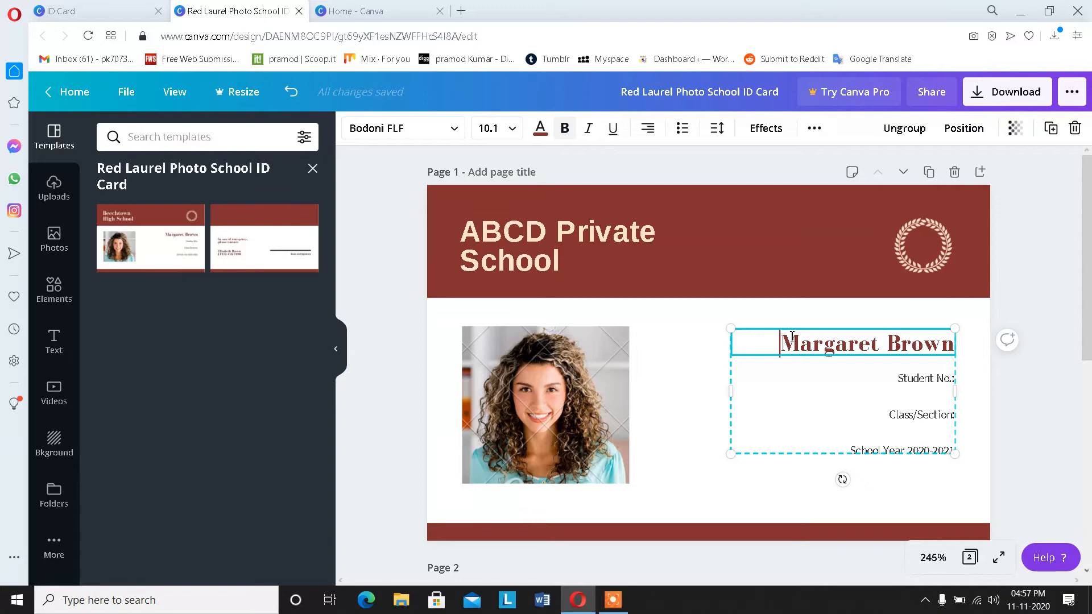
key("shift+Right")
key("shift+Right")
key("shift+Right")
key("shift+Right")
key("shift+Right")
key("shift+Right")
key("shift+Right")
key("shift+Right")
key("shift+Right")
key("shift+Right")
key("shift+Right")
key("shift+Right")
key("shift+Right")
key("shift+Right")
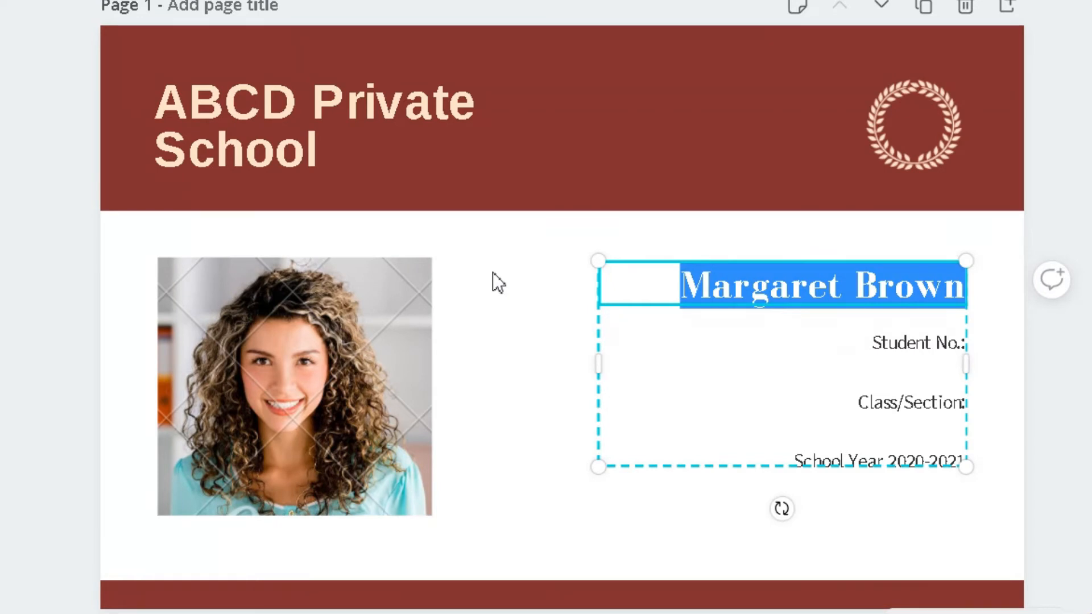
type("Ajay Kumar")
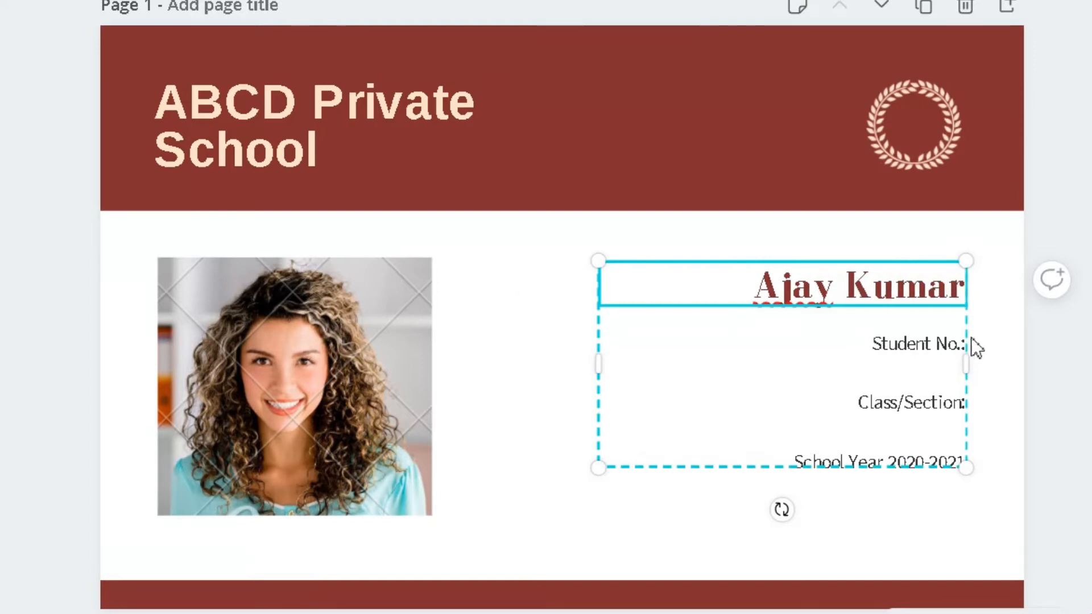
Shift the grouped name and student details slightly left, toward the photo.
left_click(961, 348)
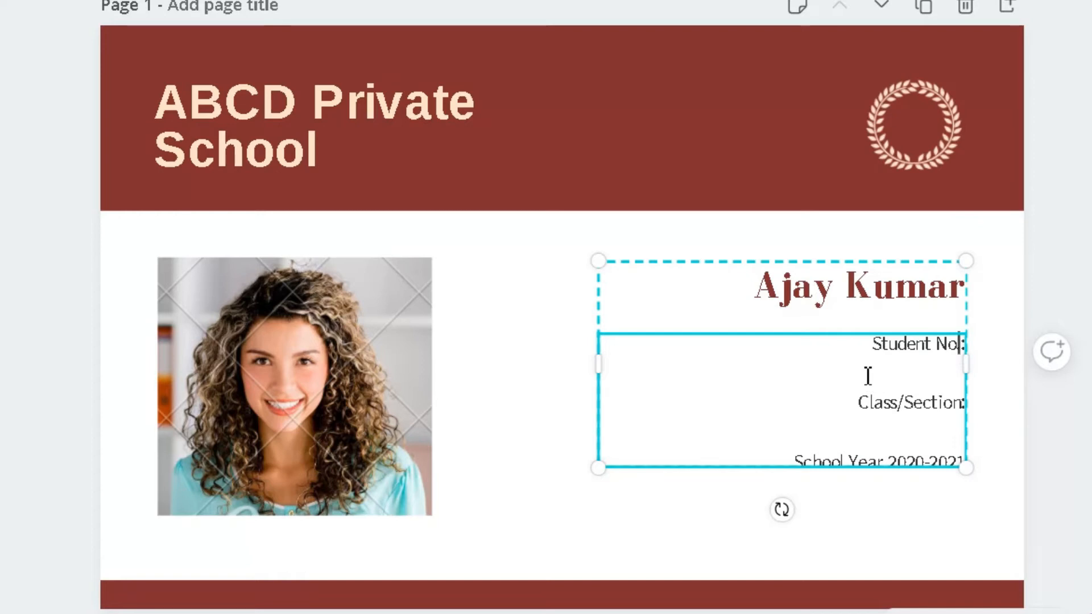
left_click(929, 424)
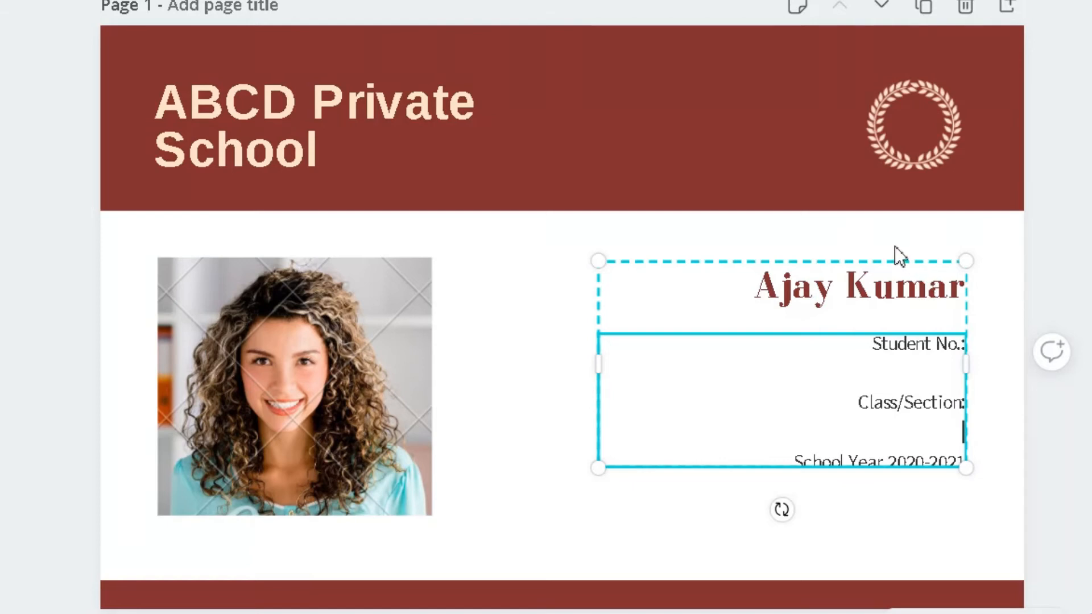
left_click(900, 261)
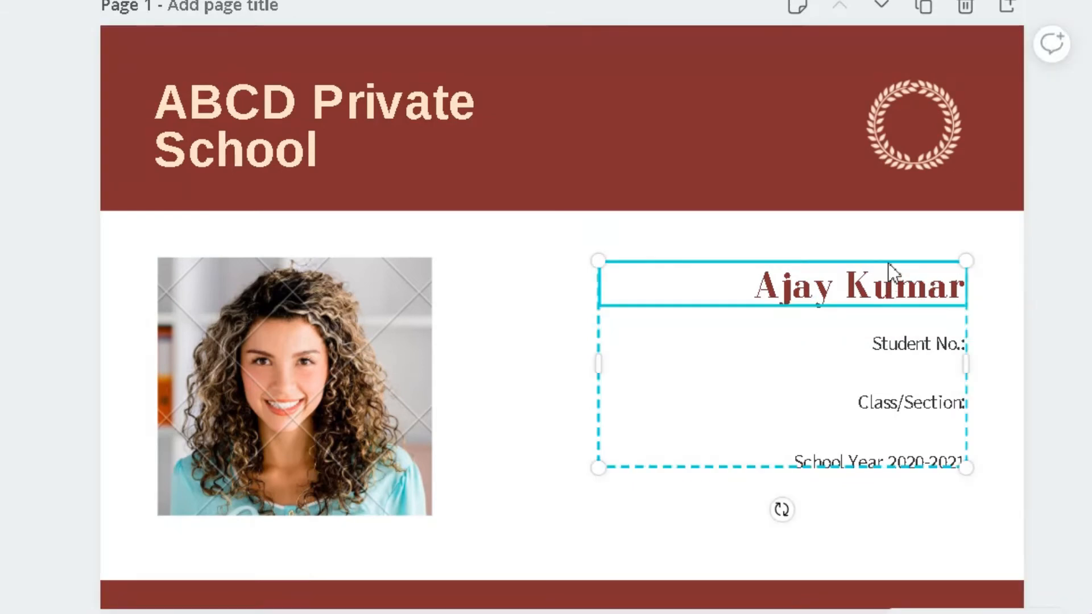
left_click(892, 261)
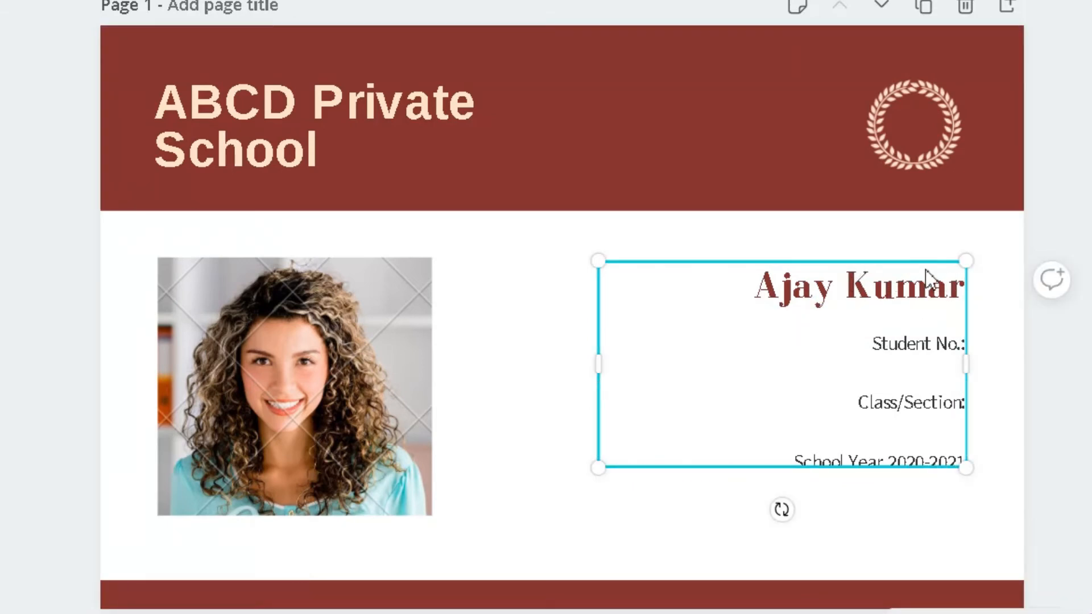
key("shift+Left")
key("shift+Left")
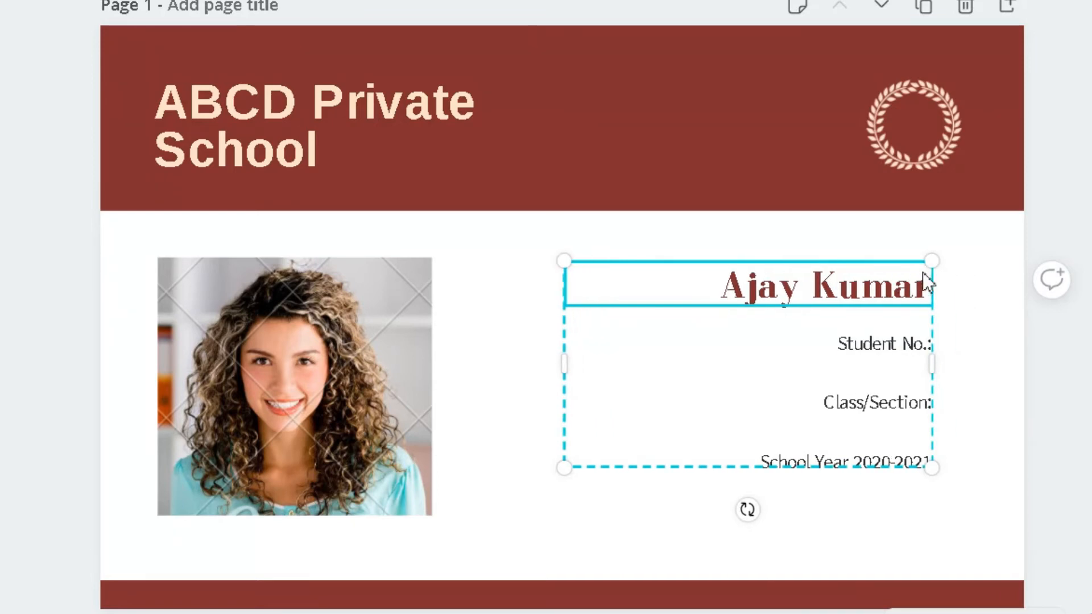
Fill in the student number and set the Class/Section line to "D" 5th.
left_click(927, 350)
left_click(924, 350)
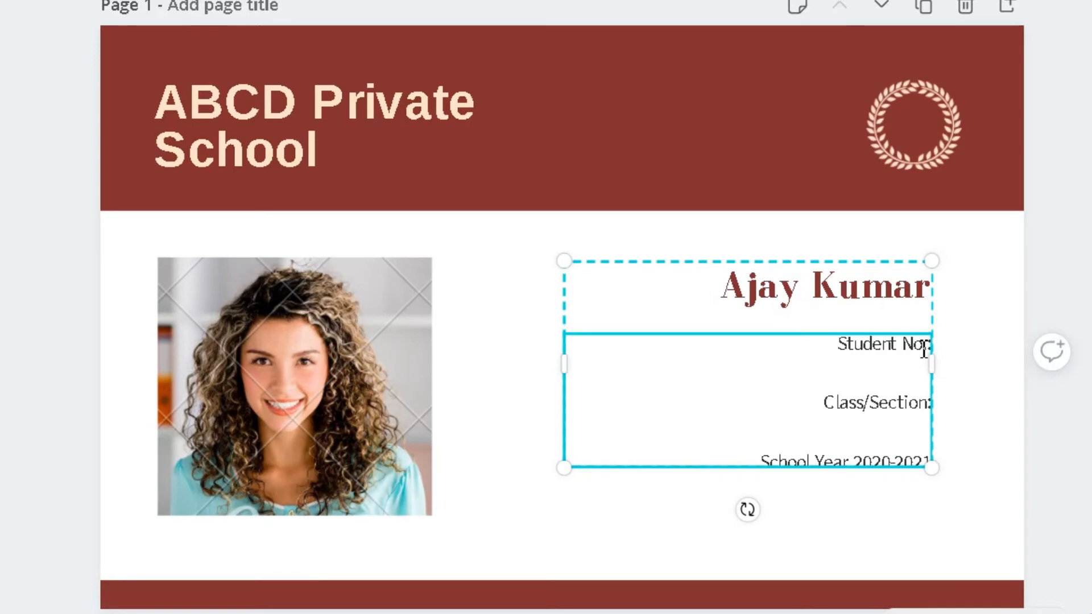
type(".")
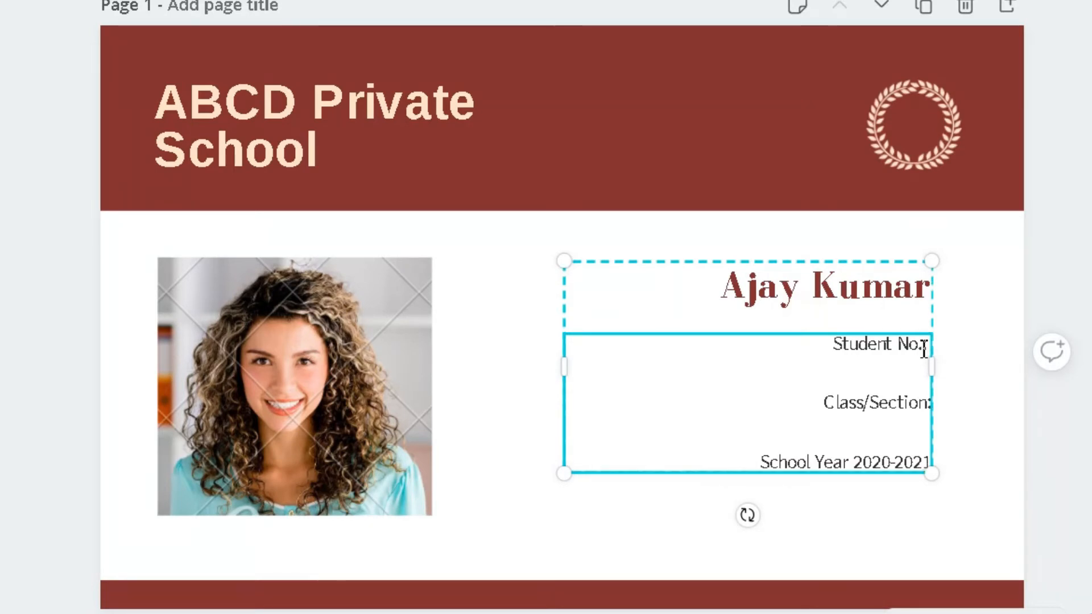
type(" 212")
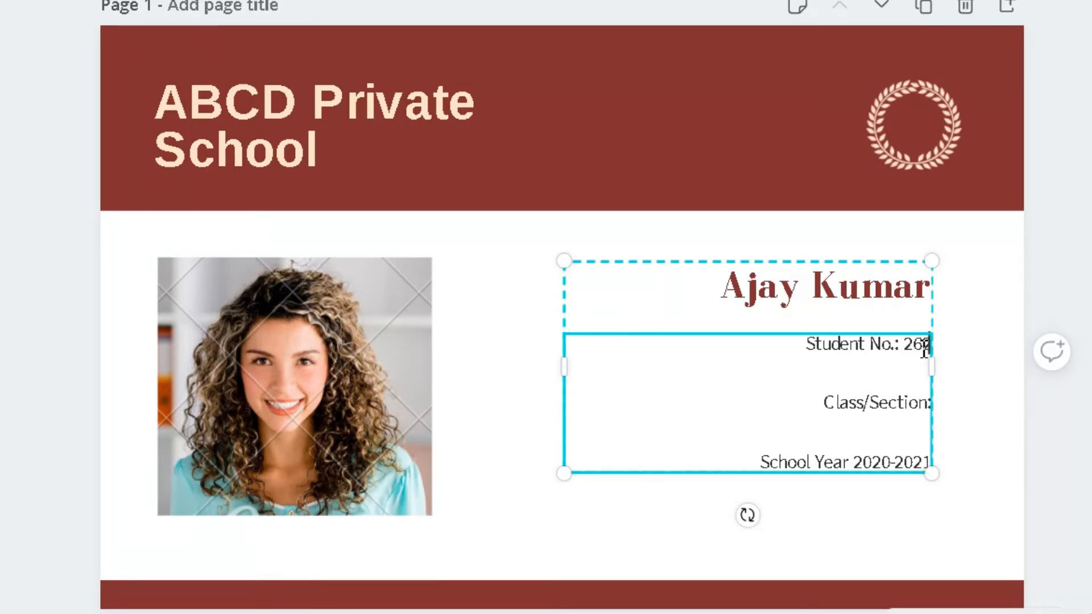
left_click(933, 405)
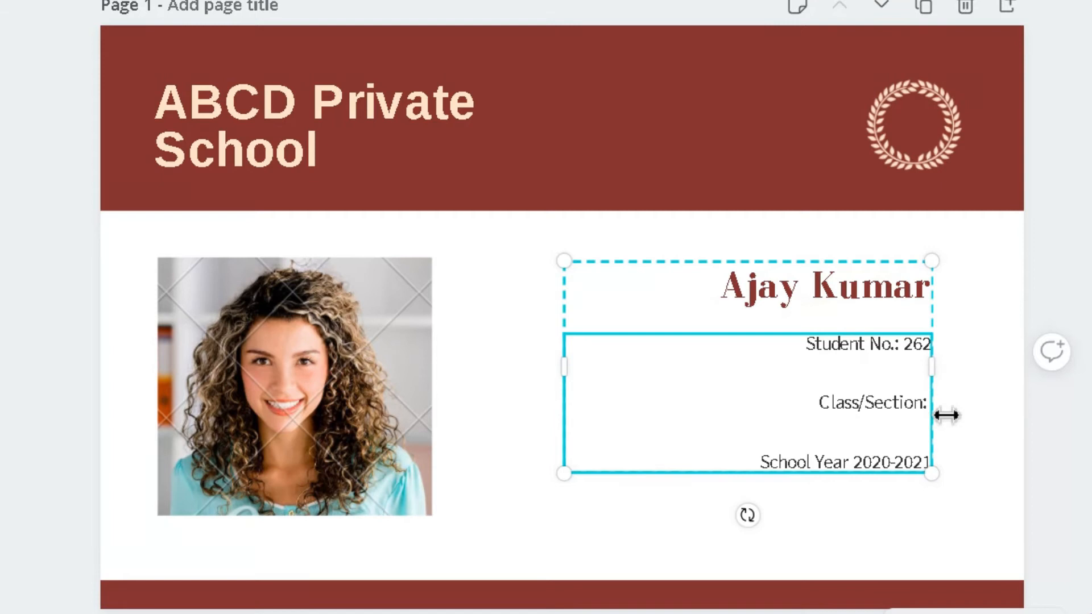
type("\"D\"")
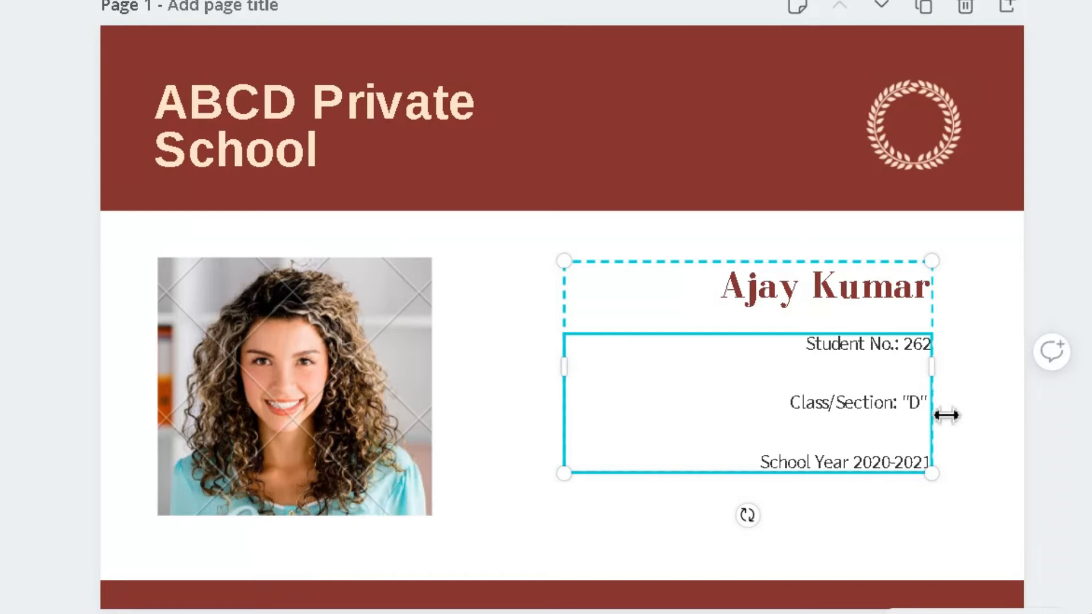
type(" 5th")
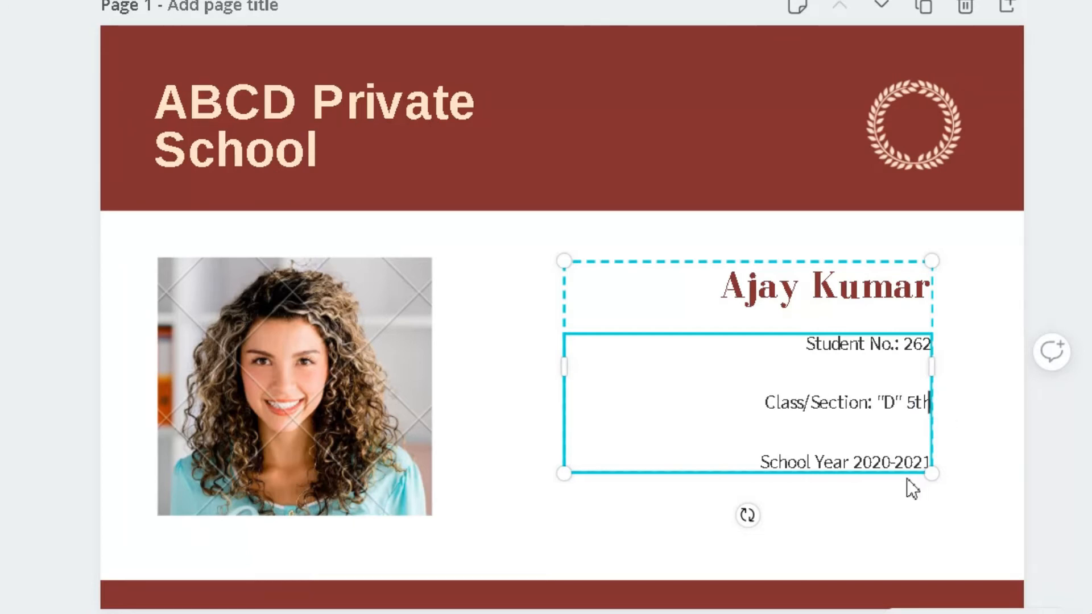
Change the text colour of the student's name to the bright red default colour.
scroll(892, 466, "down", 2)
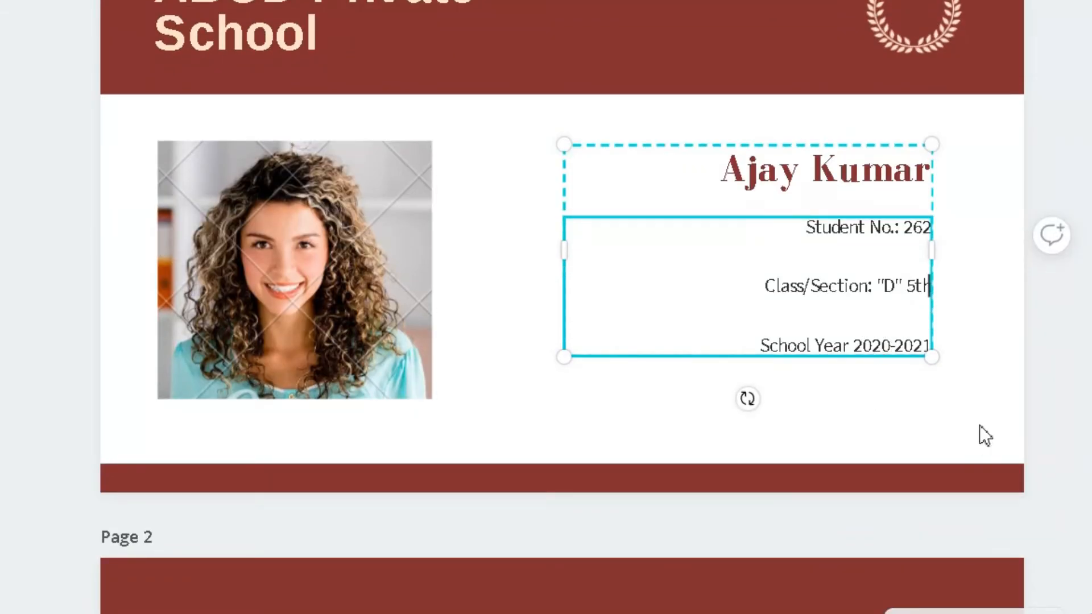
left_click(930, 412)
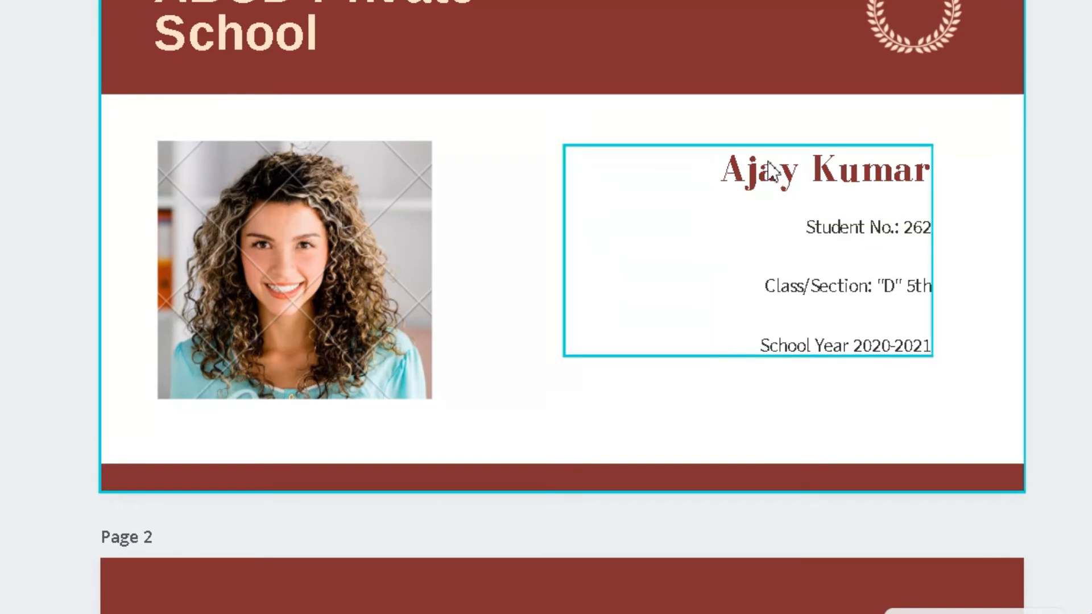
left_click(732, 171)
left_click(732, 171)
double_click(730, 168)
left_click(892, 170)
left_click(914, 170)
left_click_drag(930, 174, 717, 169)
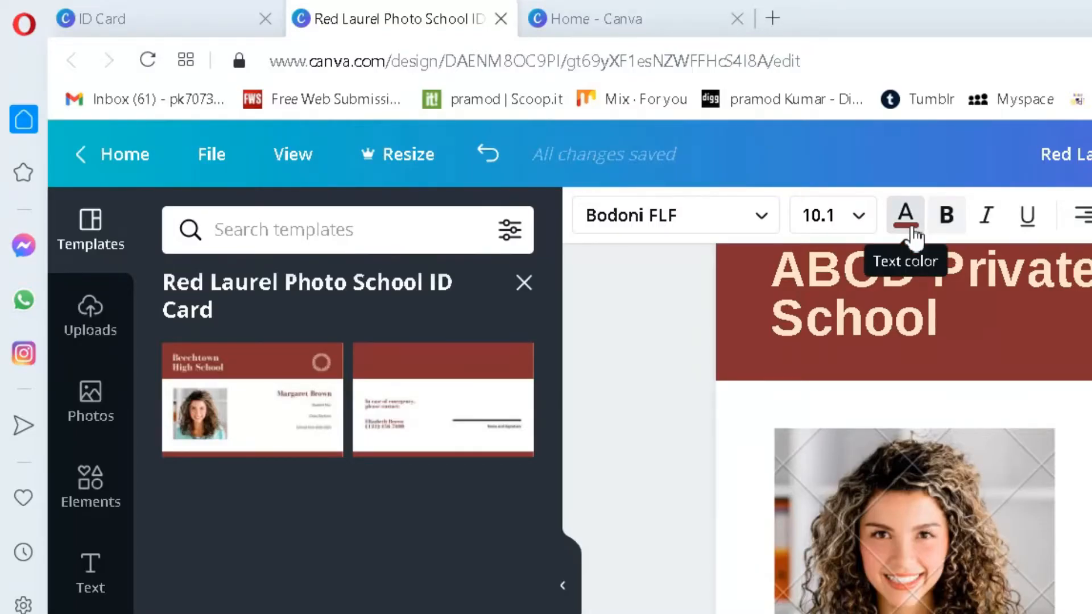
left_click(908, 216)
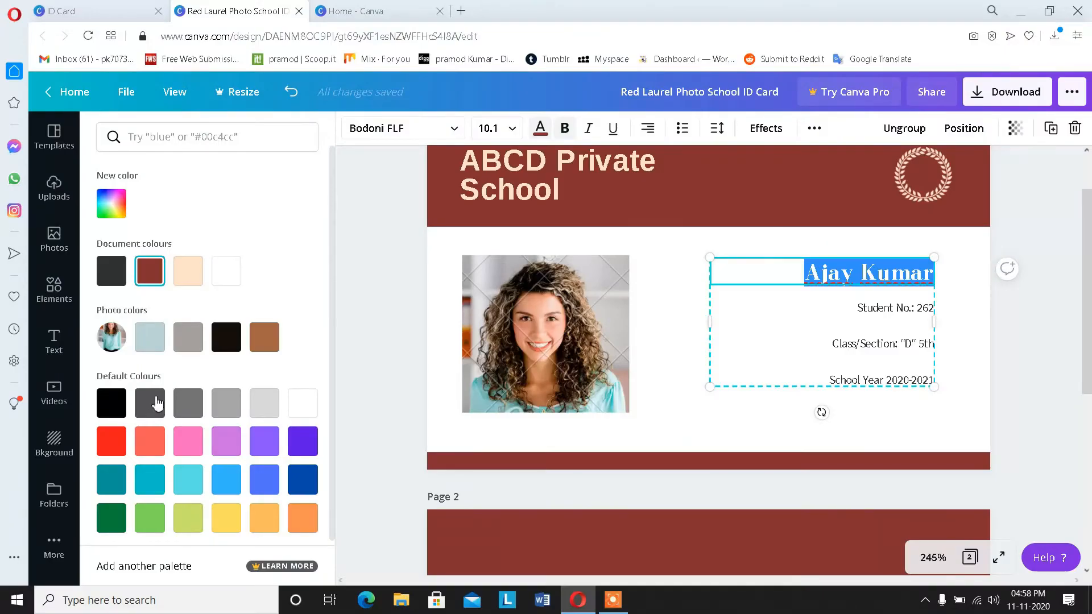
left_click(111, 440)
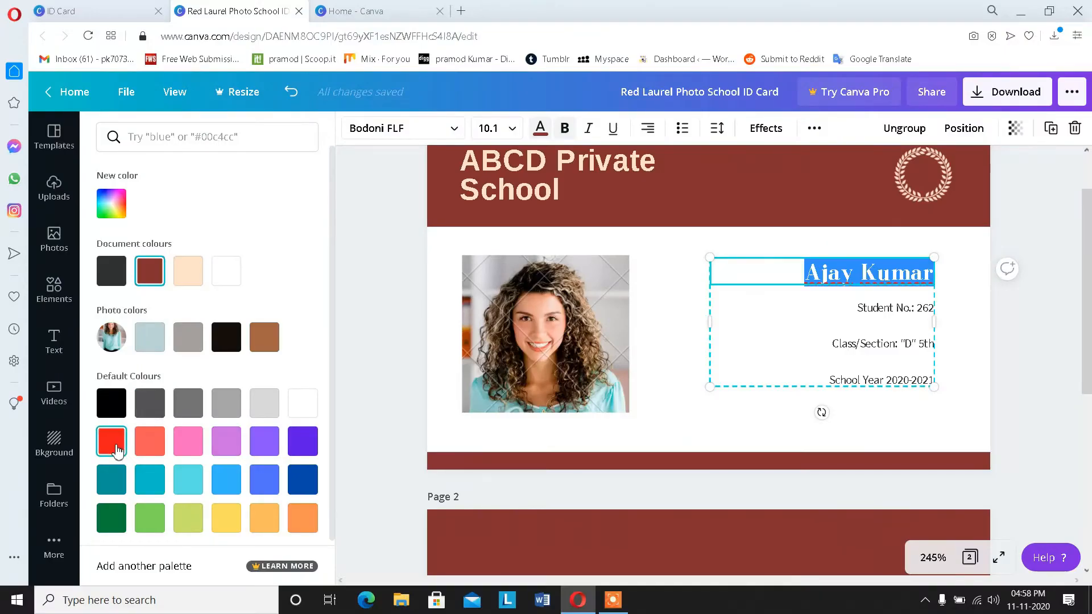
left_click(829, 281)
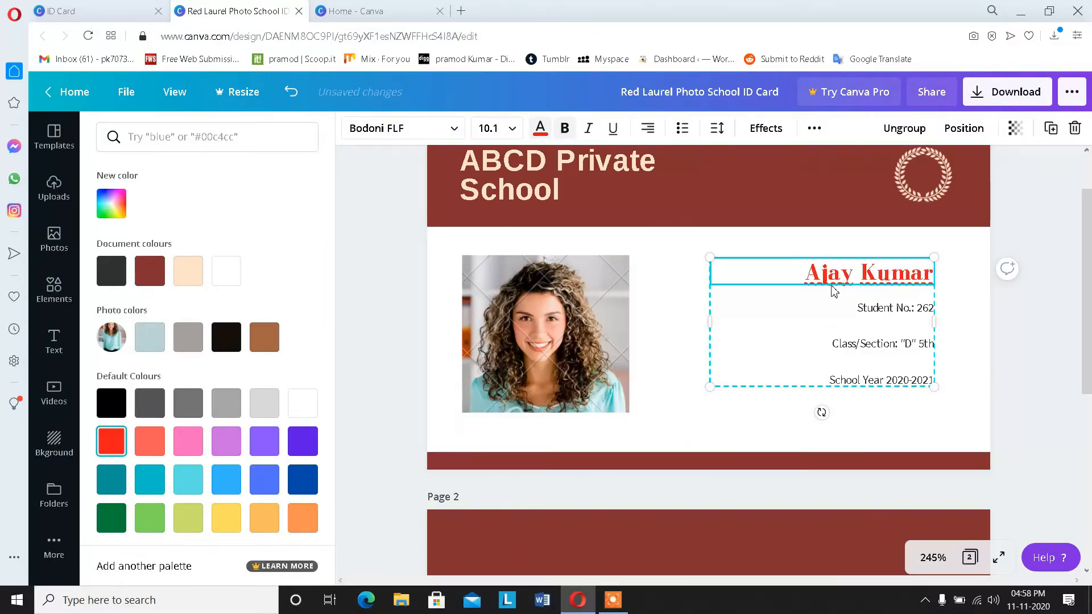
Change the text colour of the student's name to the dark violet default colour.
left_click_drag(811, 267, 923, 273)
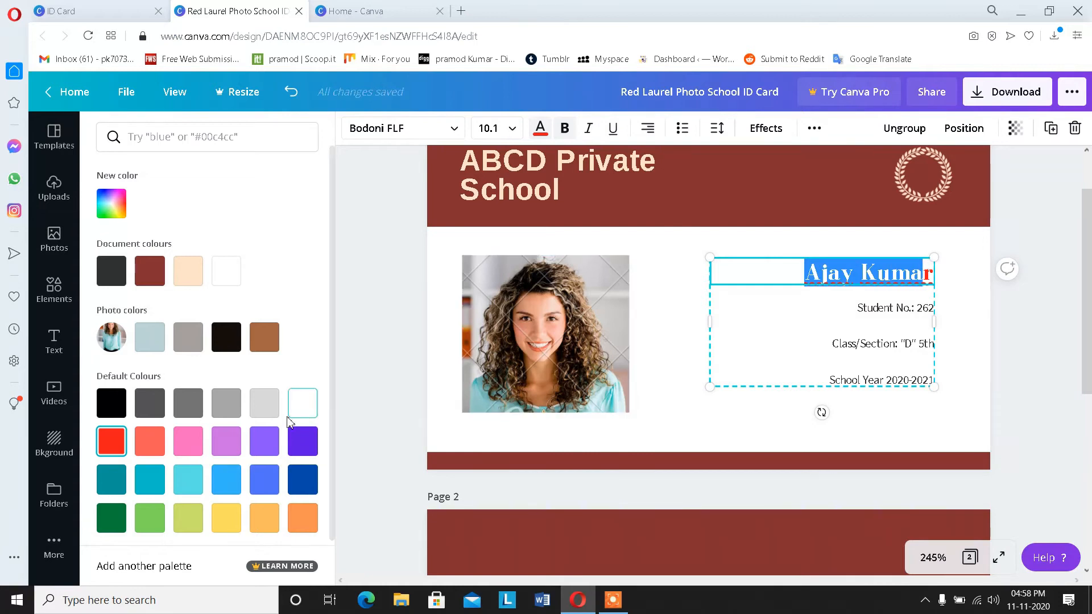
left_click(310, 442)
left_click(829, 270)
left_click_drag(803, 271, 936, 273)
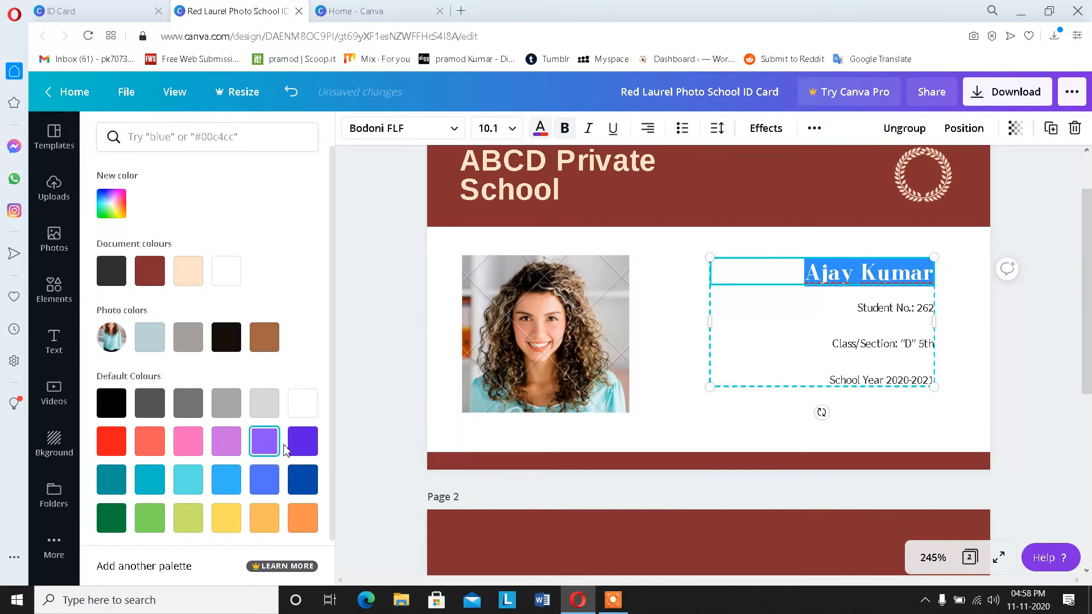
Recolour the student number, class/section and school year lines with the near-black photo colour.
left_click(883, 329)
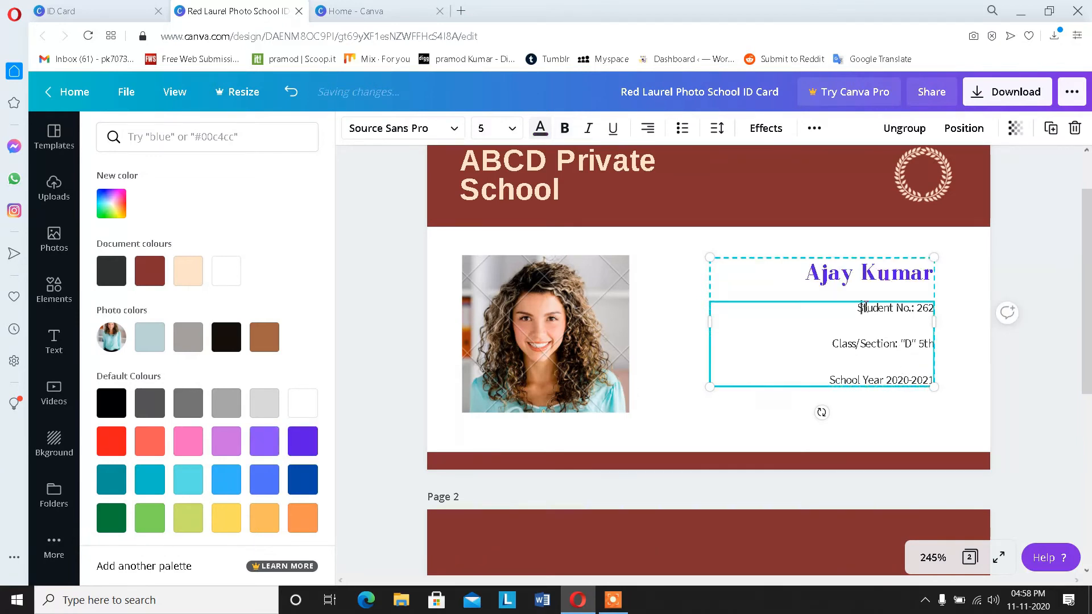
left_click_drag(863, 309, 929, 380)
left_click(881, 336)
left_click_drag(866, 316, 935, 386)
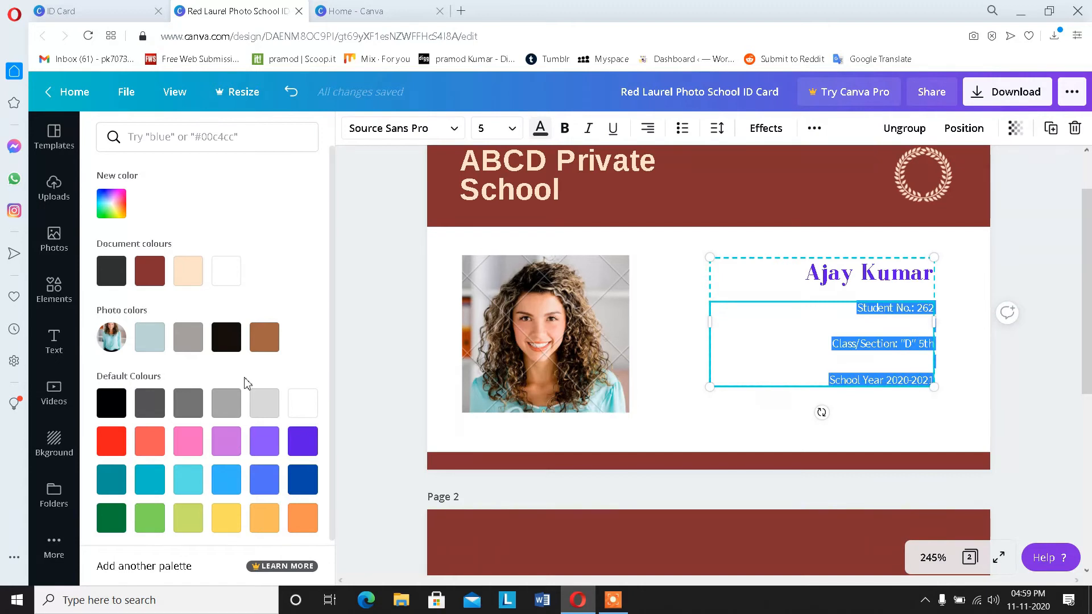
left_click(226, 346)
left_click(844, 353)
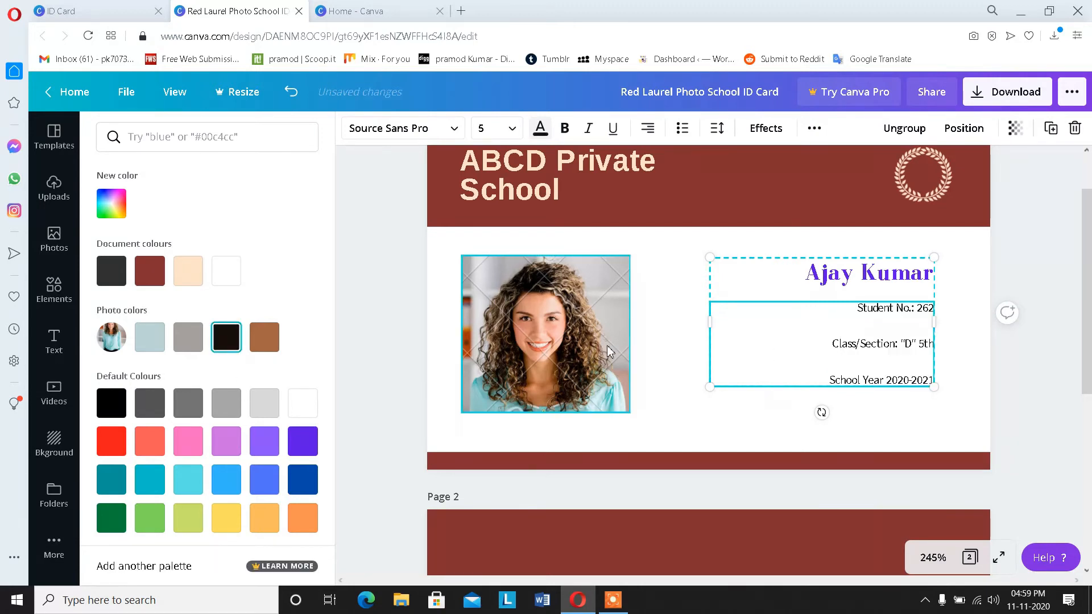
Delete the sample portrait from its frame on page 1.
scroll(654, 299, "up", 1)
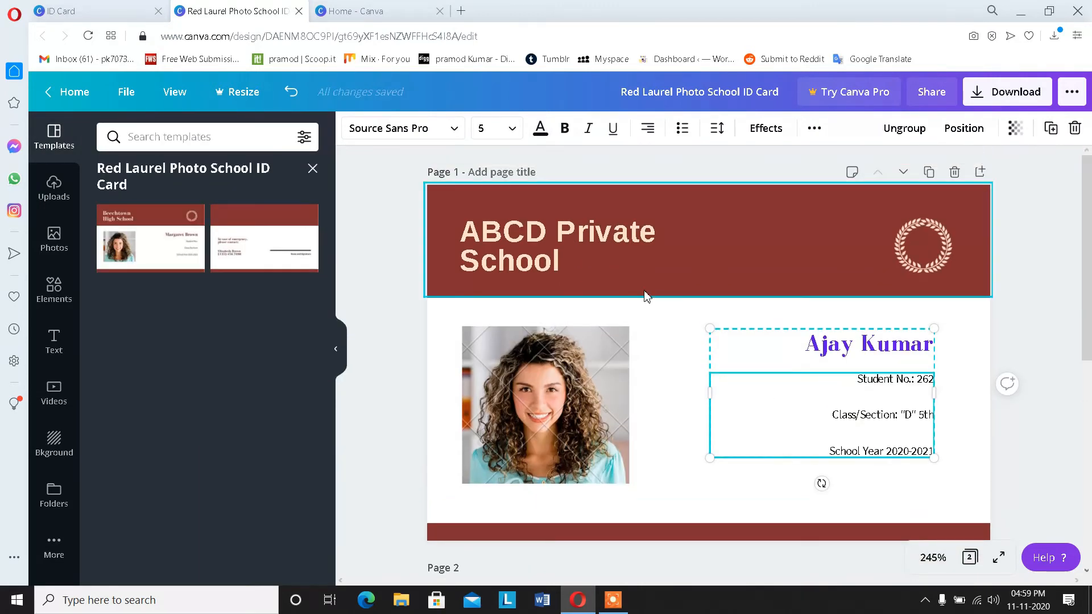
left_click(595, 331)
scroll(562, 341, "down", 1)
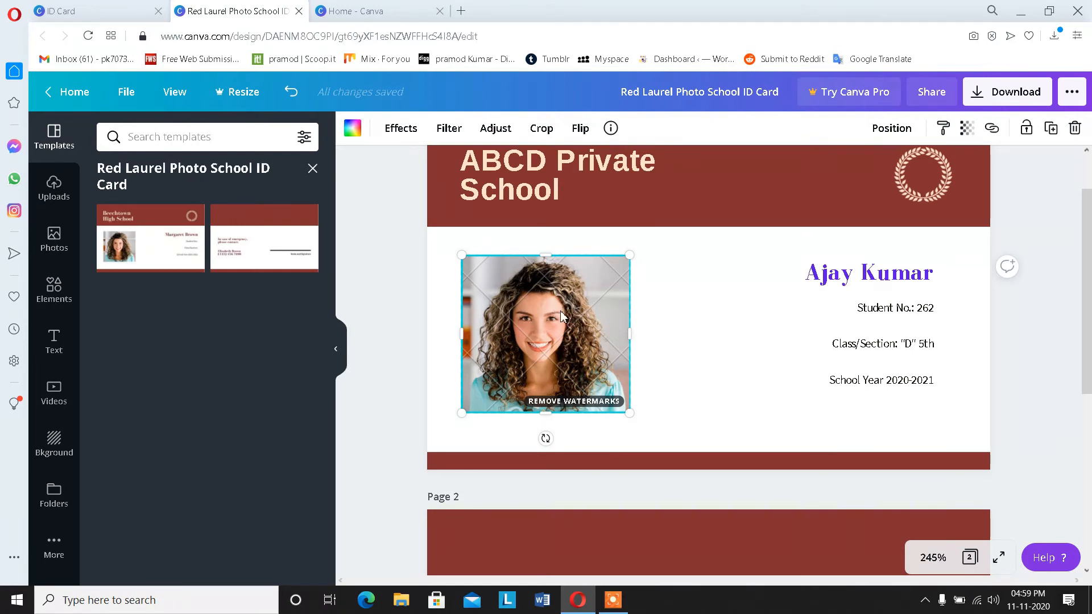
key("Delete")
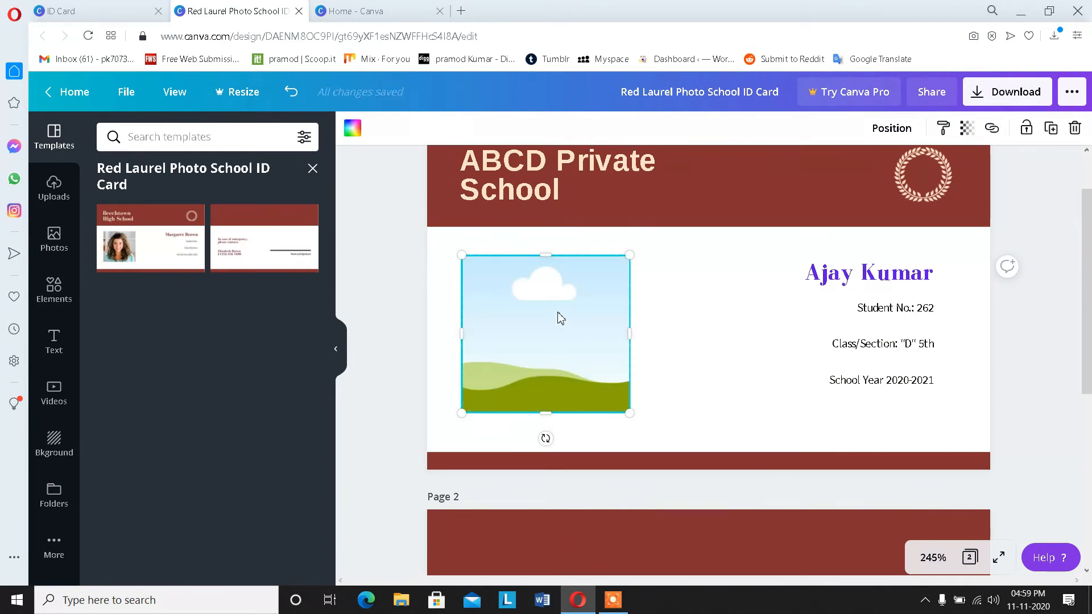
Upload the image engelbart from the device's Desktop folder to the design's media.
left_click(52, 209)
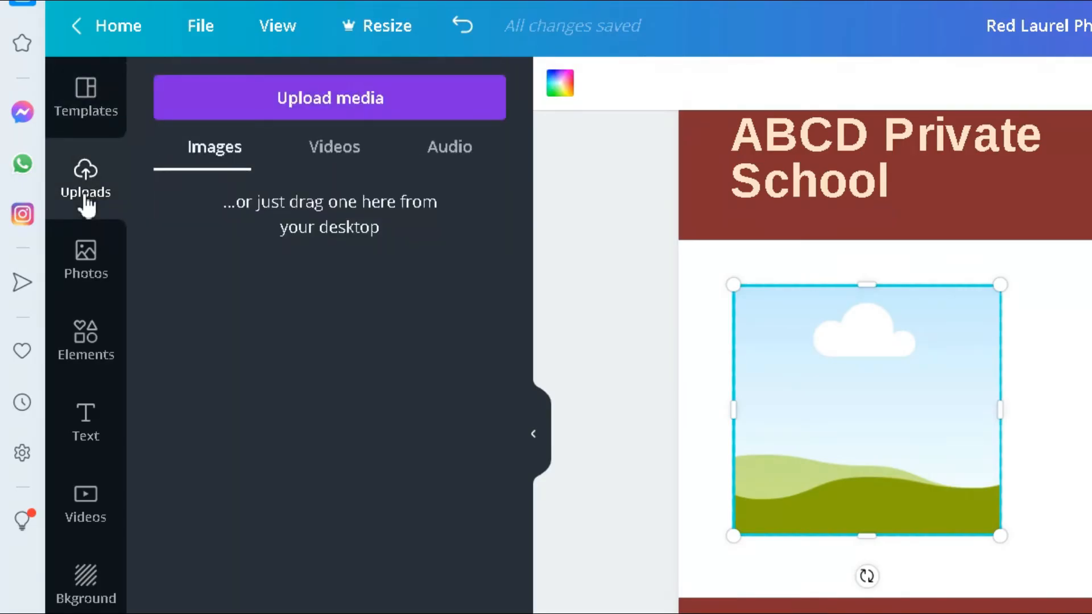
left_click(364, 106)
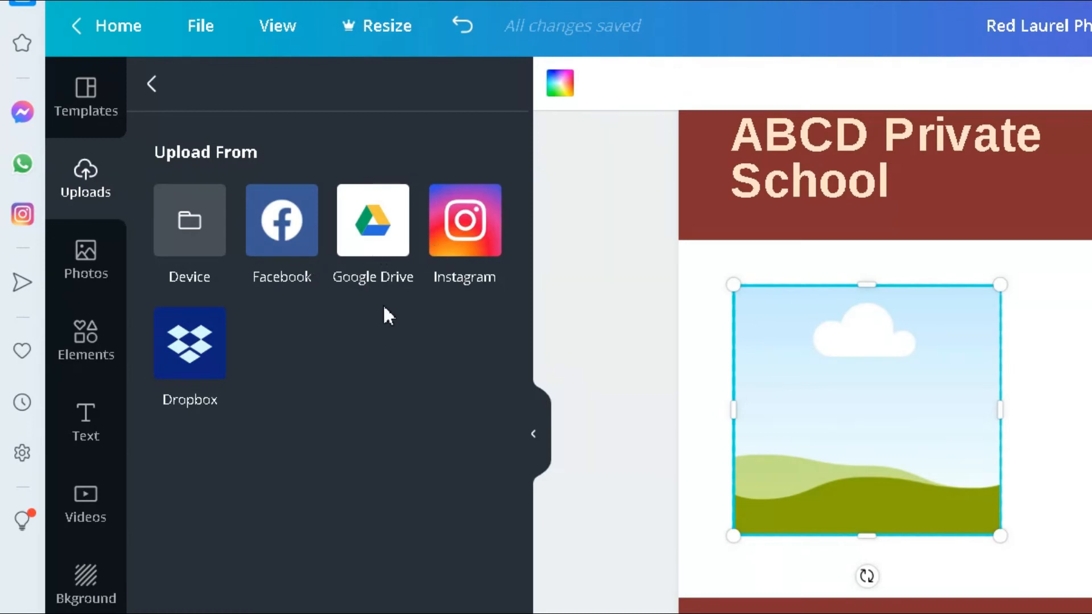
left_click(188, 233)
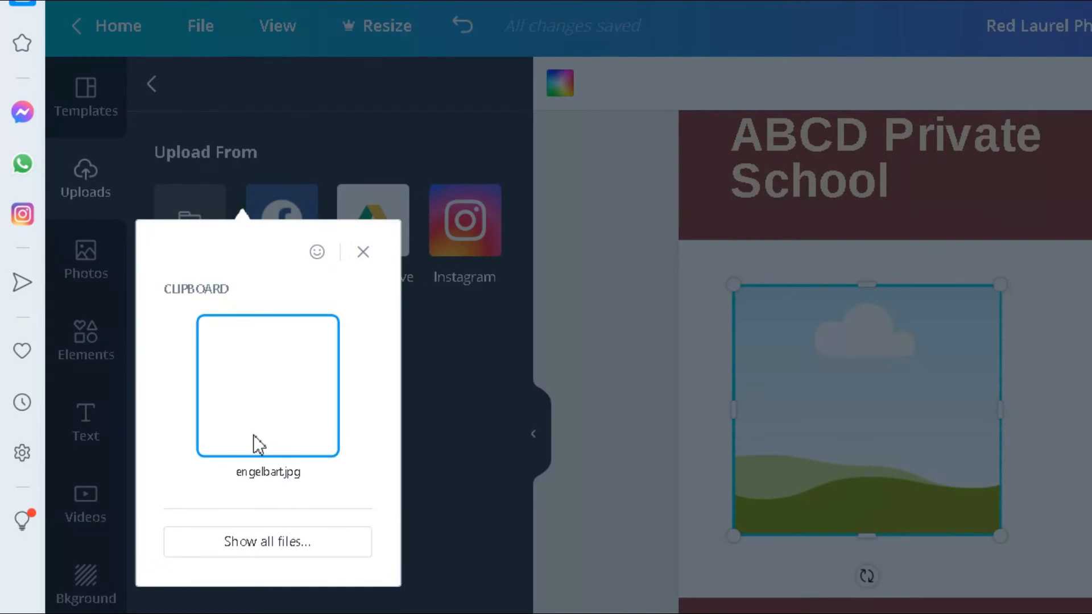
left_click(279, 547)
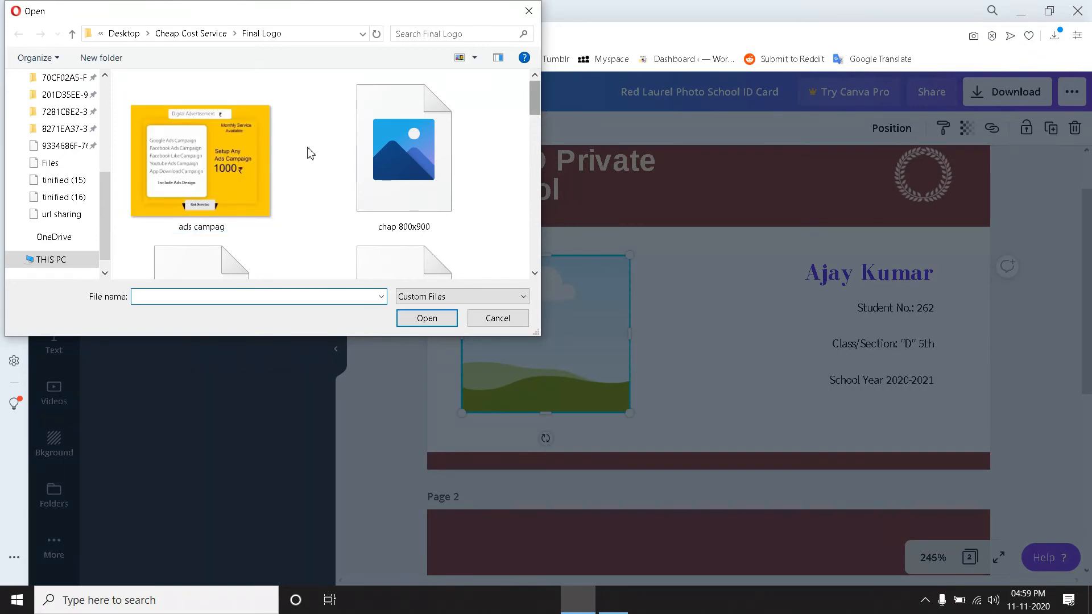
left_click_drag(104, 183, 85, 87)
left_click(57, 105)
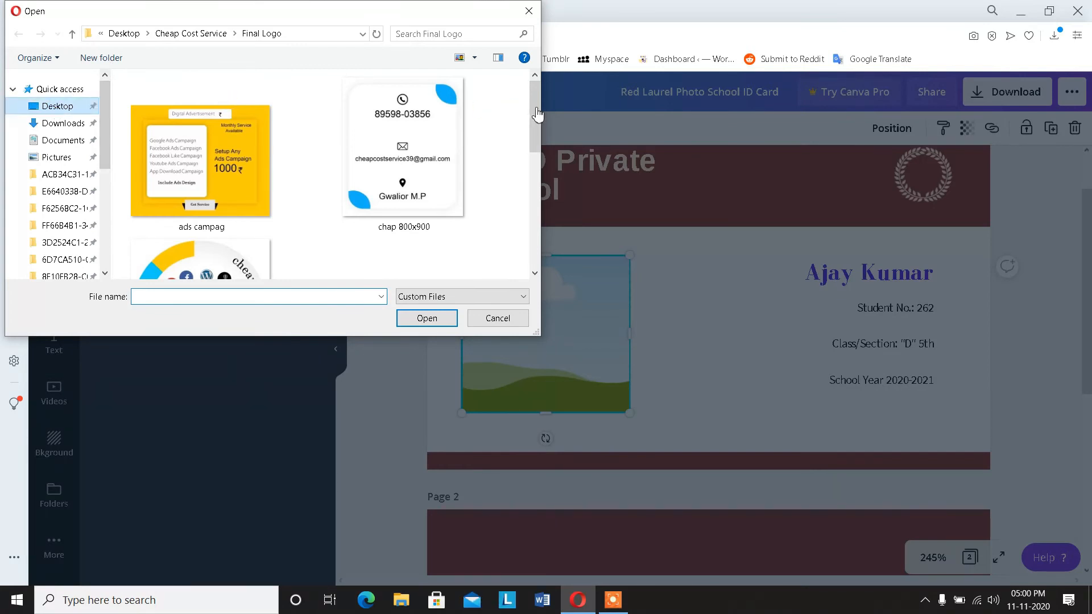
left_click(487, 222)
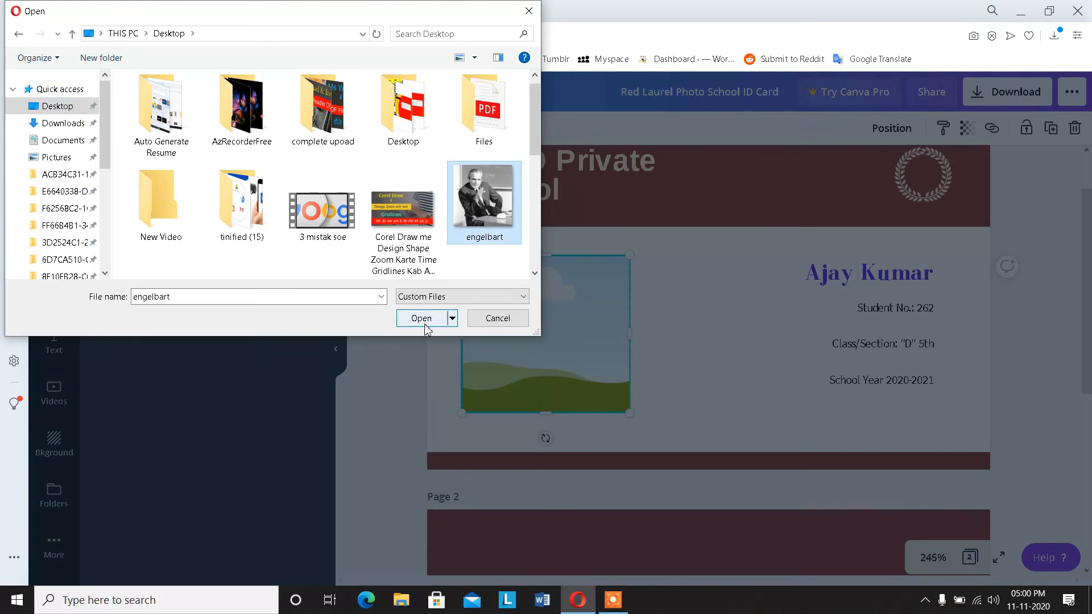
left_click(428, 319)
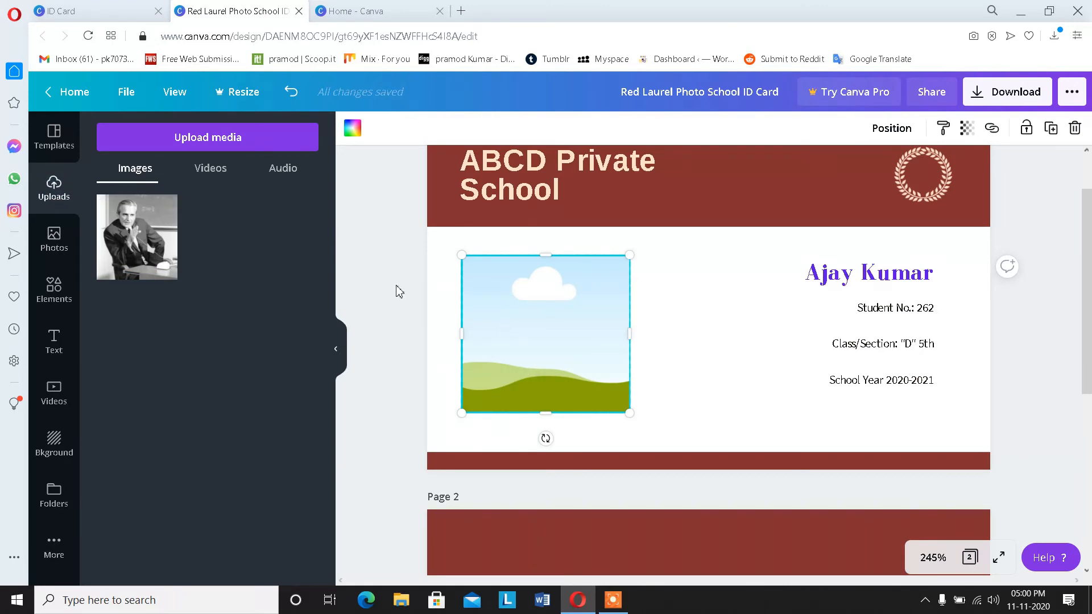
Add the uploaded portrait to page 1, delete the empty picture frame, and move and shrink the portrait to fill its place.
left_click(154, 245)
left_click(470, 307)
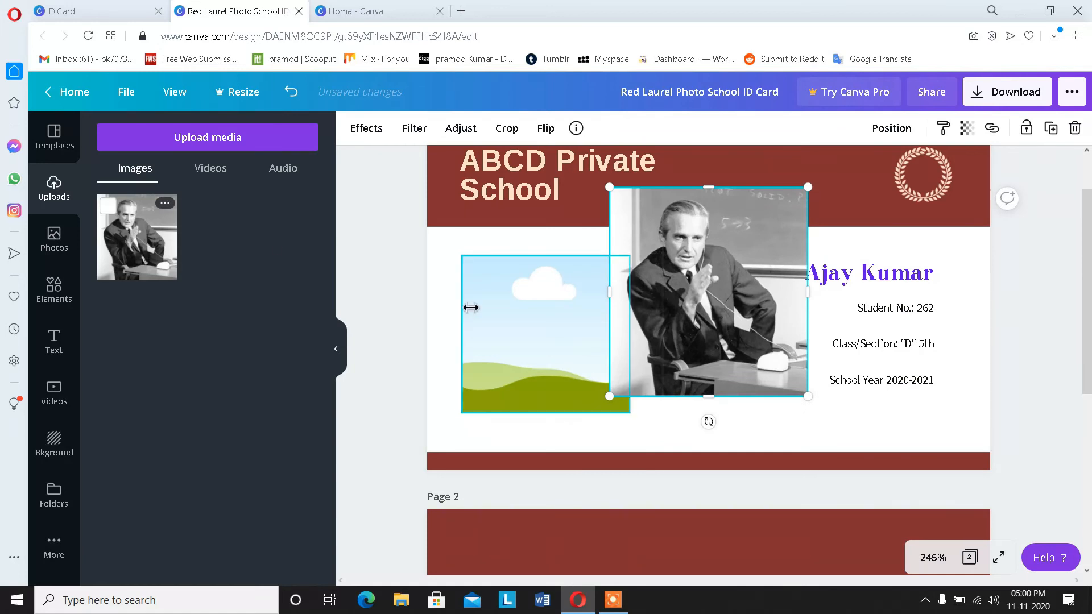
key("Delete")
left_click(773, 293)
left_click(724, 214)
left_click_drag(724, 214, 542, 245)
left_click_drag(640, 226, 605, 252)
left_click_drag(563, 304, 569, 297)
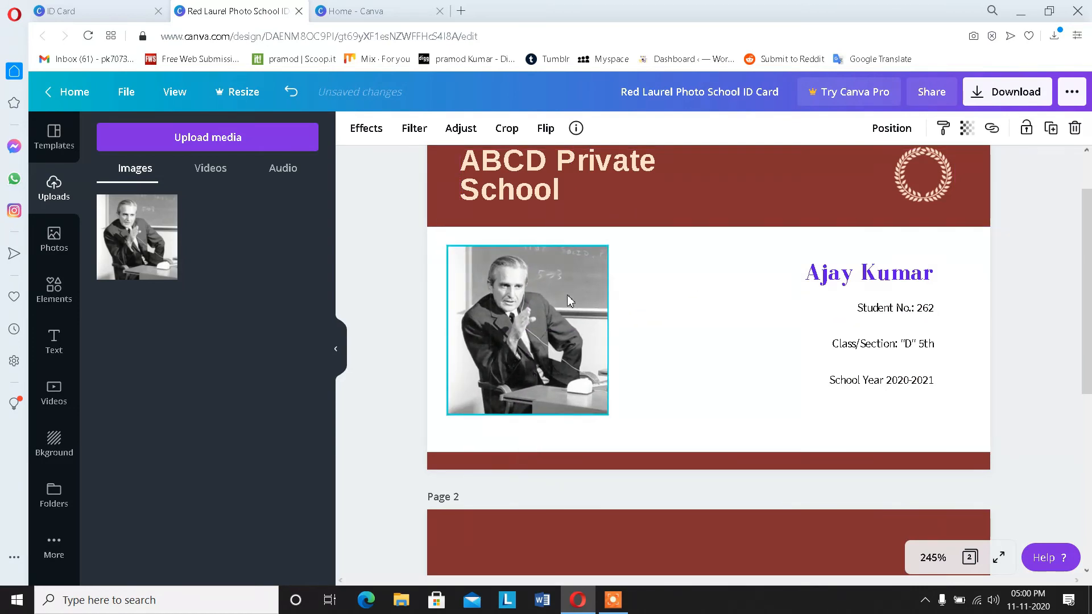
Examine the emergency contact text and the signature line on the back of the card.
scroll(569, 298, "down", 6)
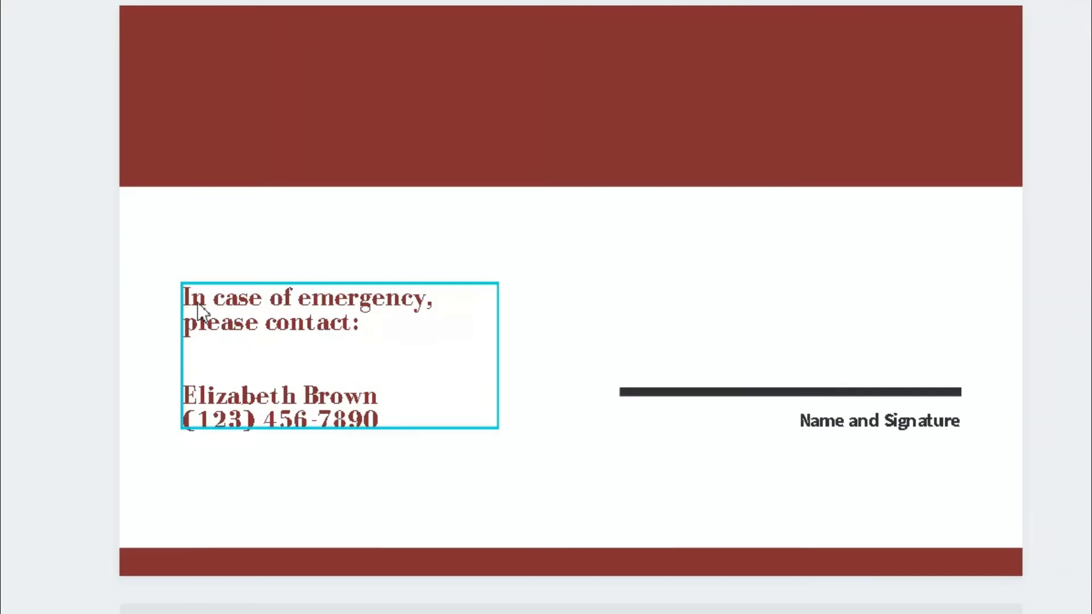
scroll(300, 317, "up", 4)
scroll(300, 317, "down", 4)
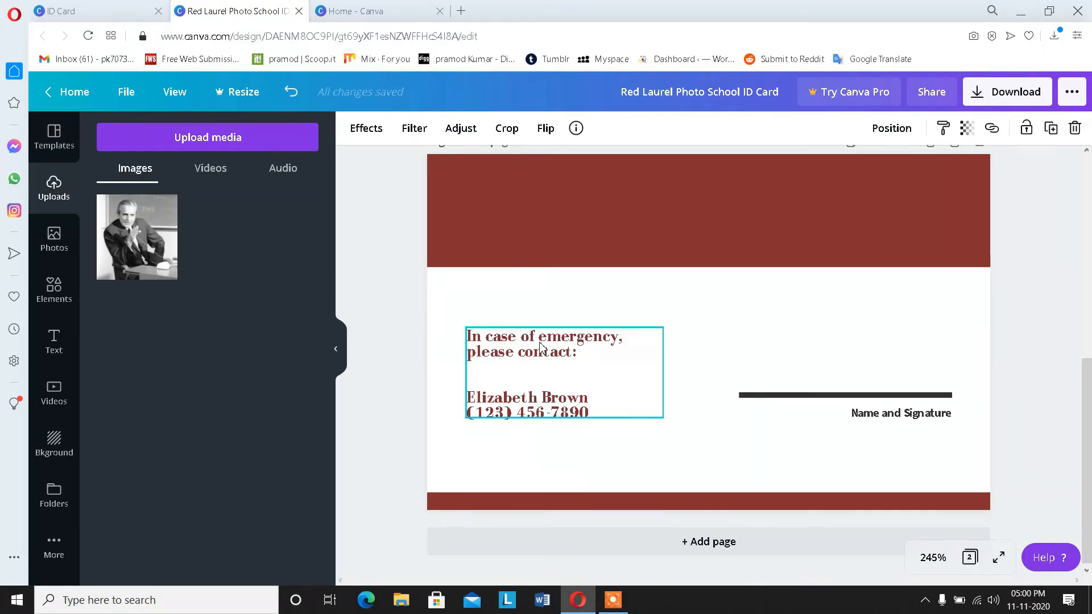
scroll(624, 396, "down", 1)
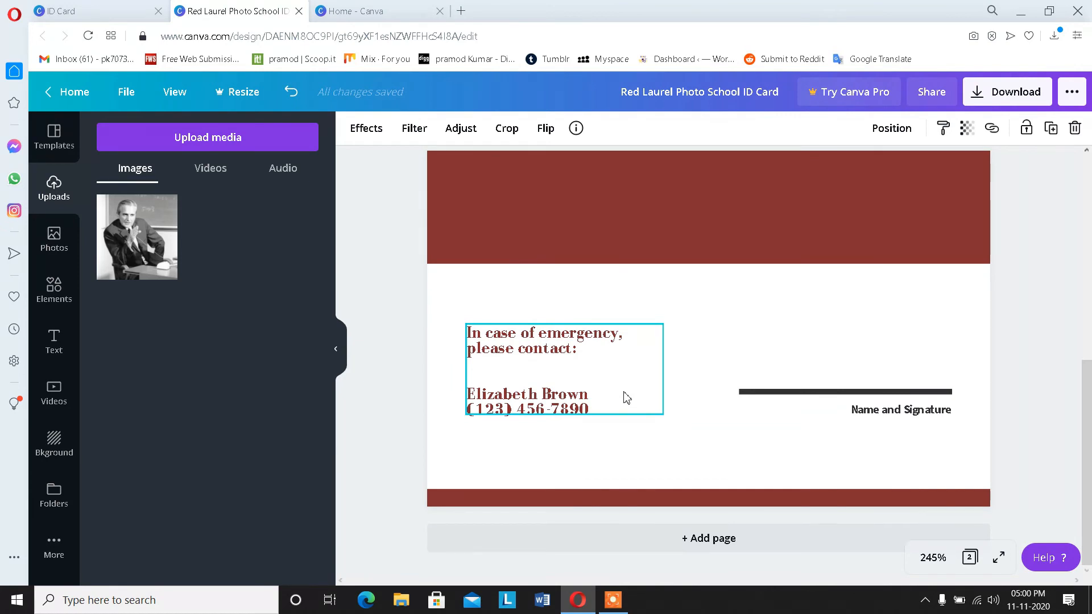
double_click(603, 407)
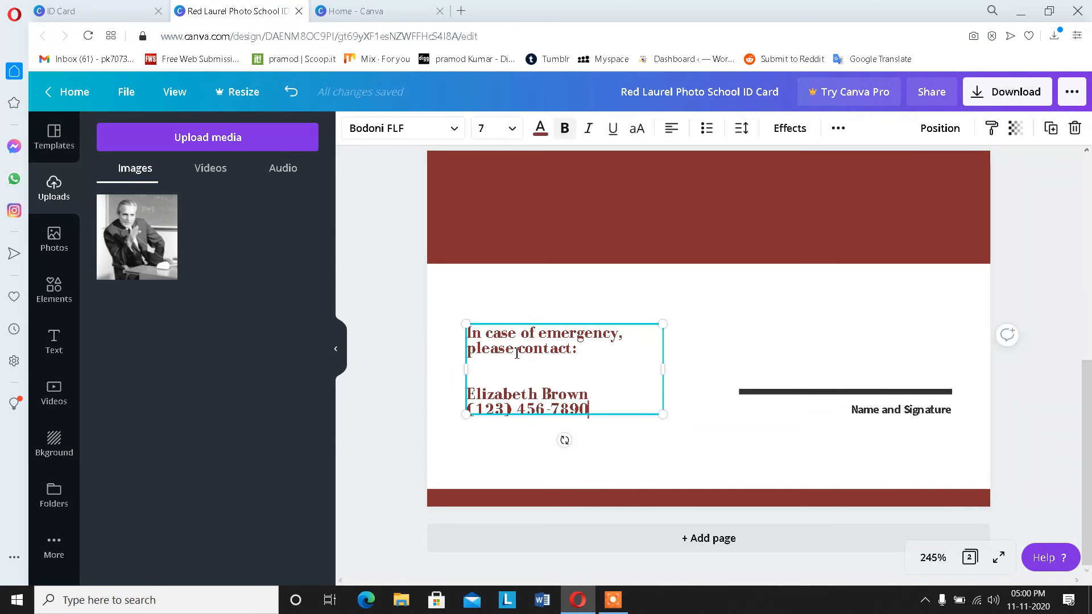
left_click_drag(493, 334, 553, 356)
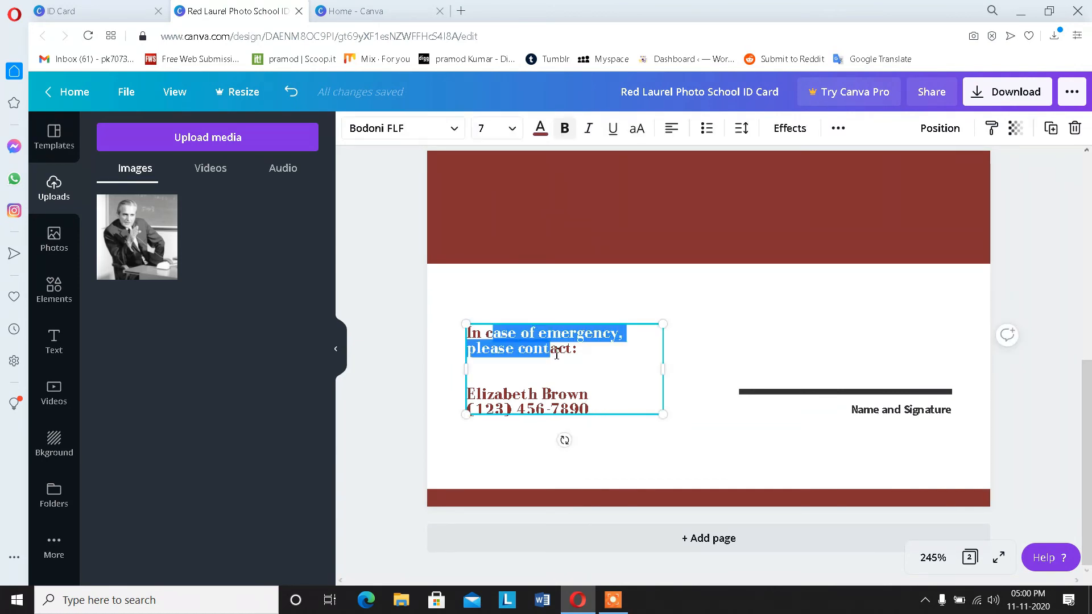
left_click(896, 392)
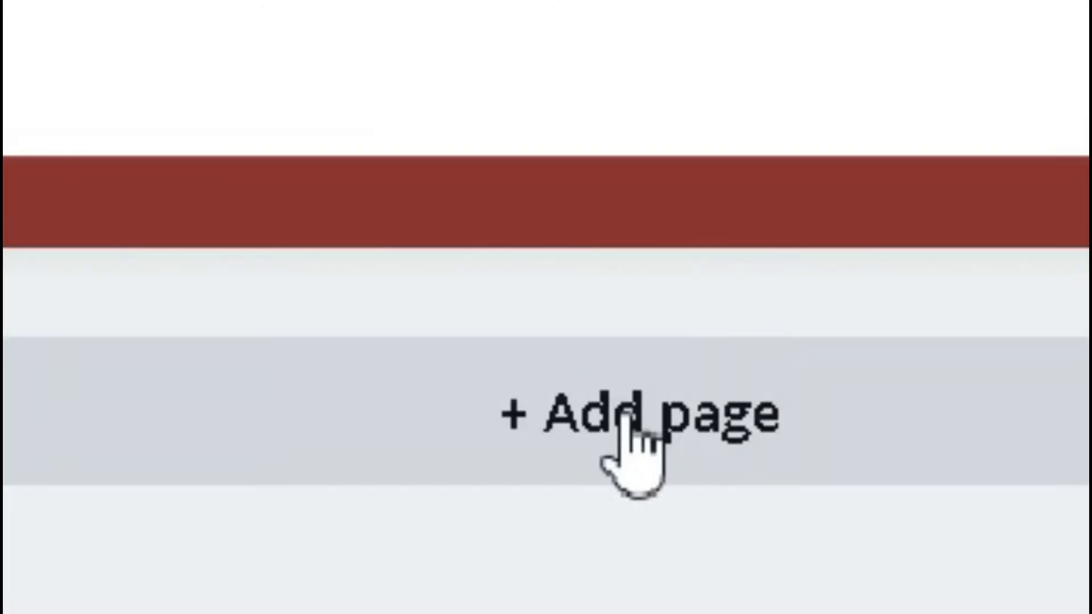
Add a blank page after page 2 and delete it again.
left_click(707, 540)
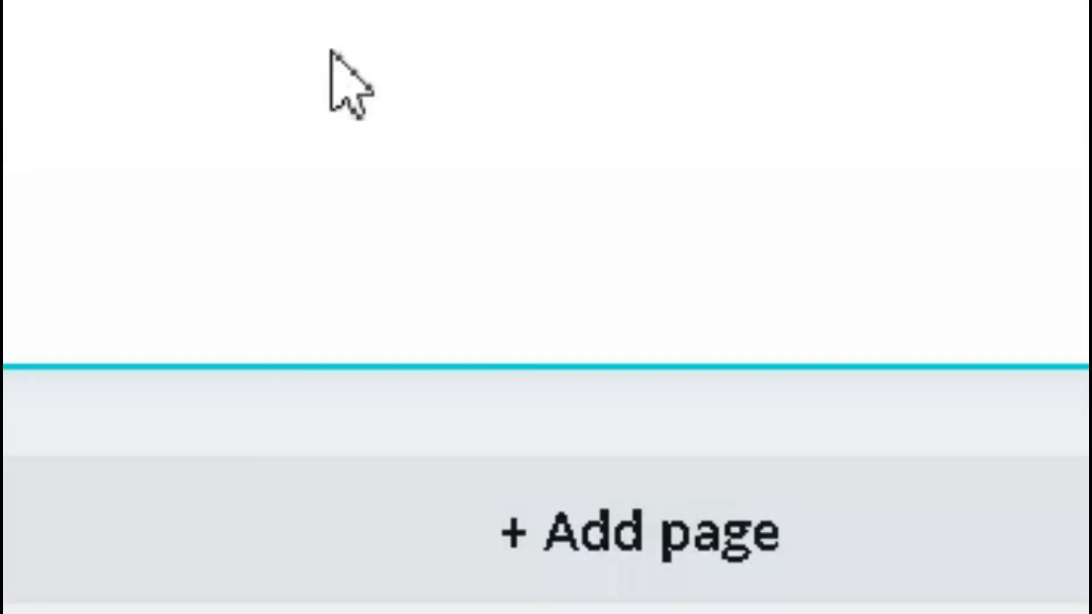
scroll(331, 52, "up", 4)
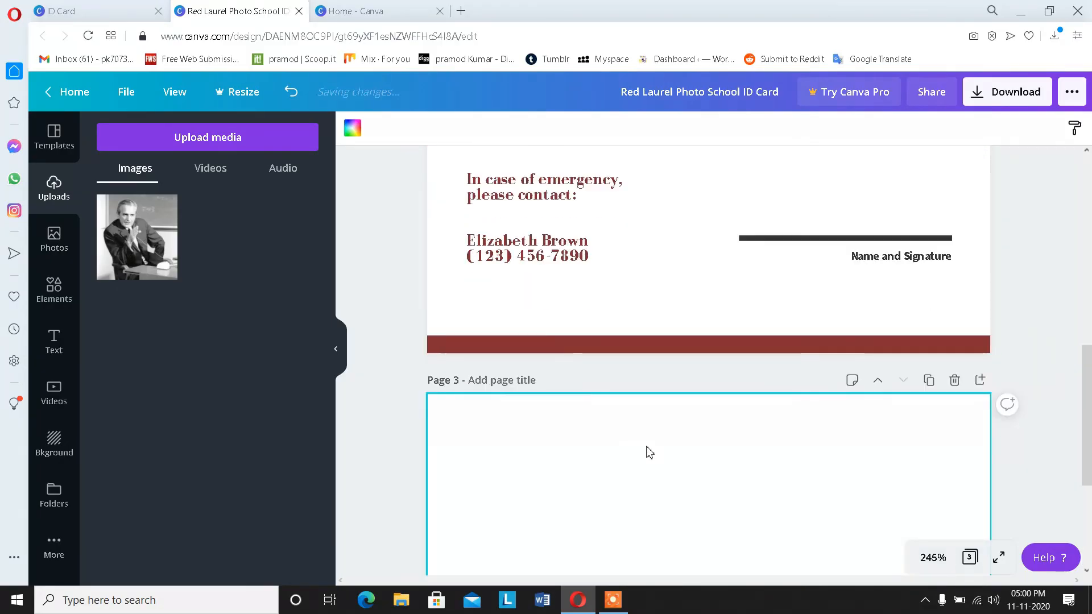
scroll(649, 452, "down", 1)
left_click(954, 349)
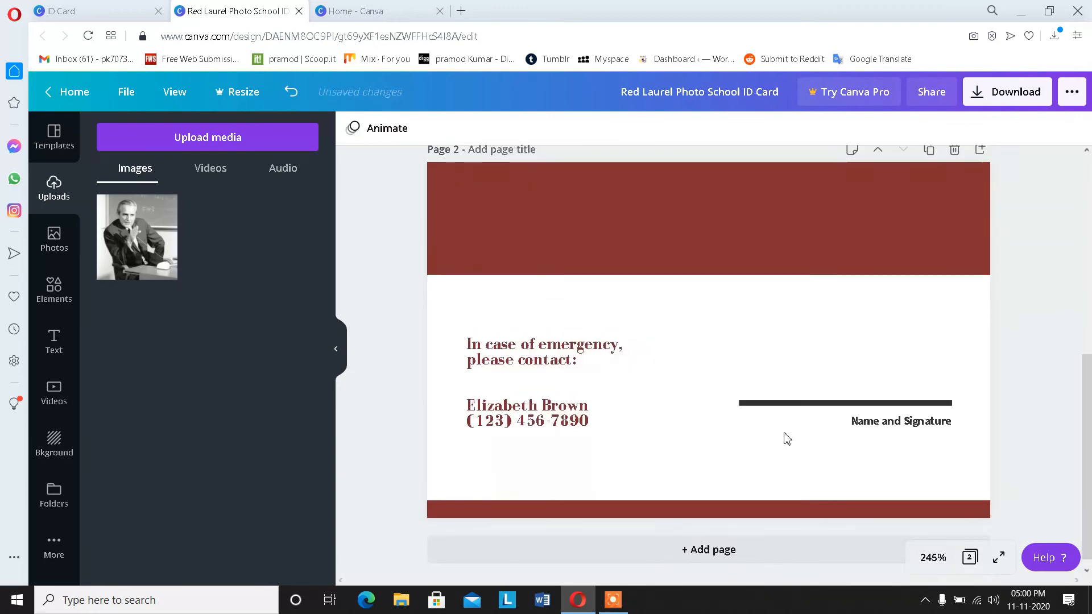
Review both card pages and examine the file types offered in the download settings.
scroll(787, 439, "up", 6)
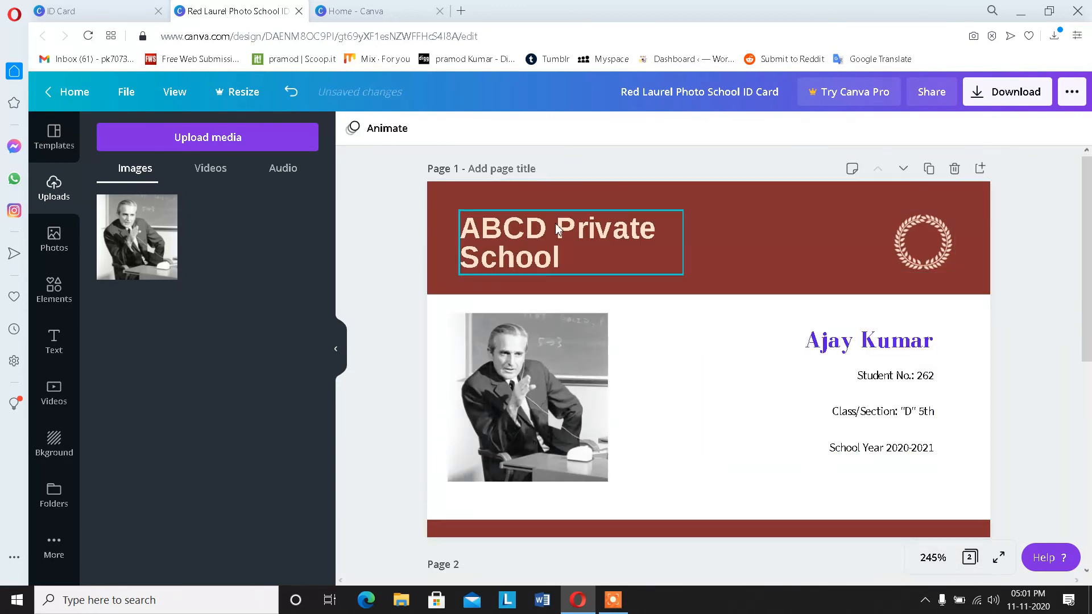
scroll(575, 223, "down", 6)
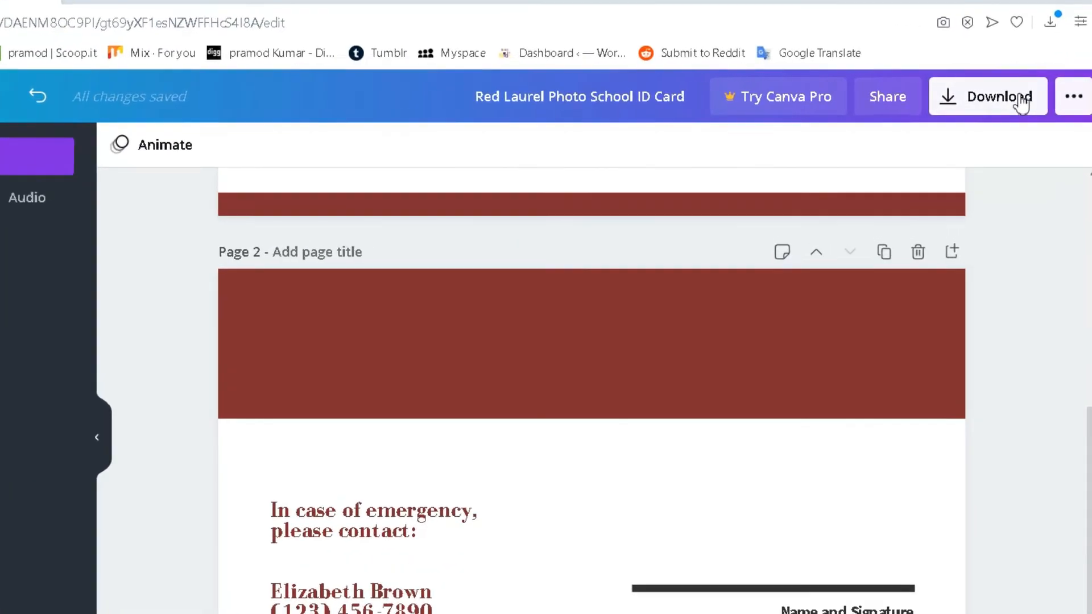
left_click(1038, 93)
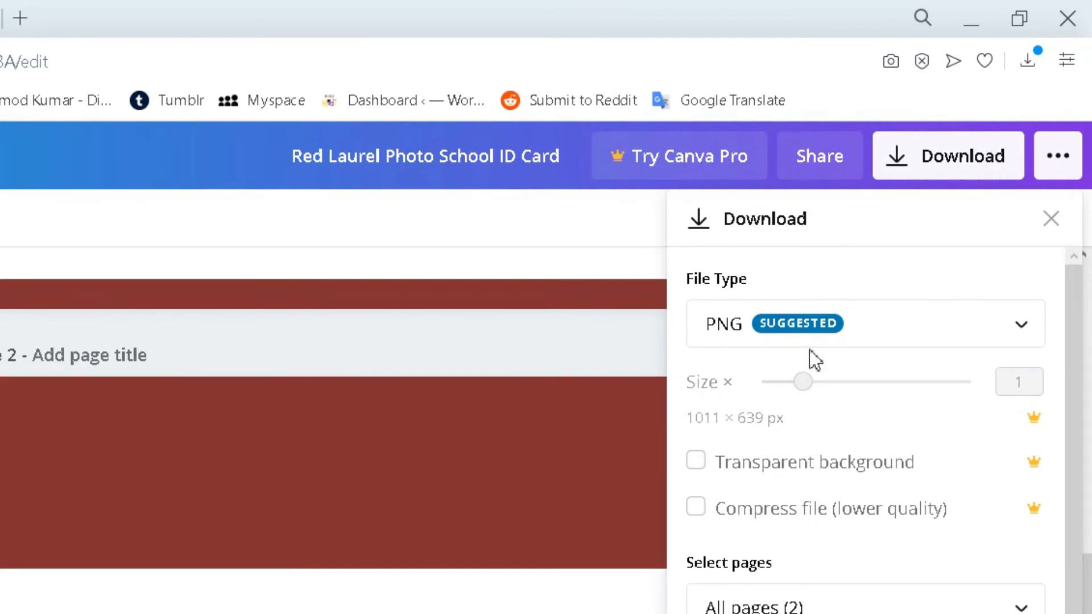
left_click(895, 337)
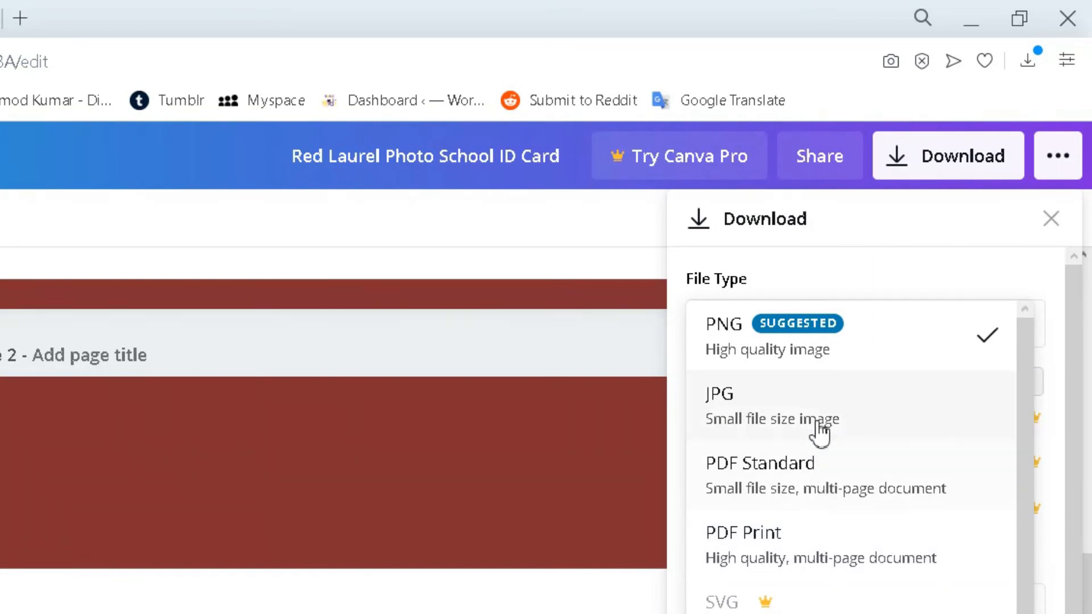
left_click(781, 435)
scroll(354, 495, "down", 3)
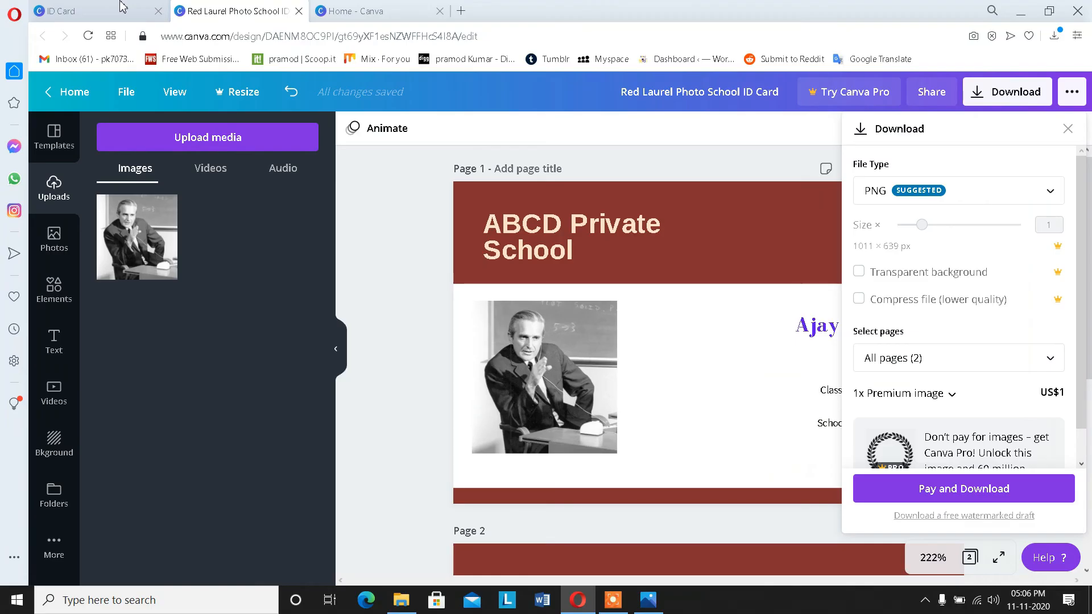
Return to the ID card template search results and look through the other card designs.
left_click(121, 10)
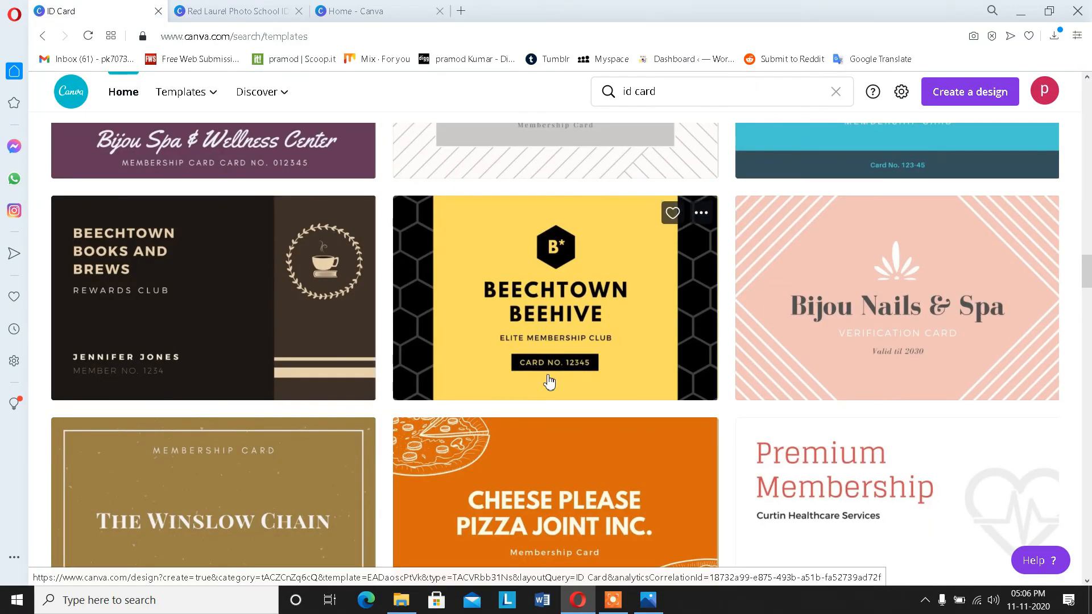
scroll(549, 383, "down", 5)
scroll(549, 382, "up", 5)
scroll(549, 382, "up", 5)
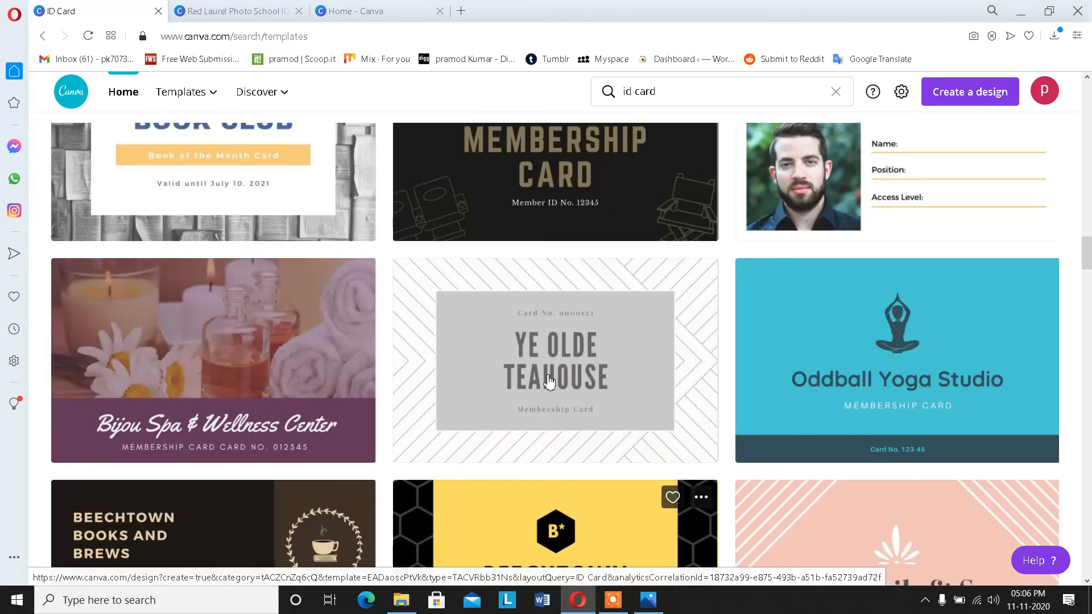
scroll(549, 383, "up", 10)
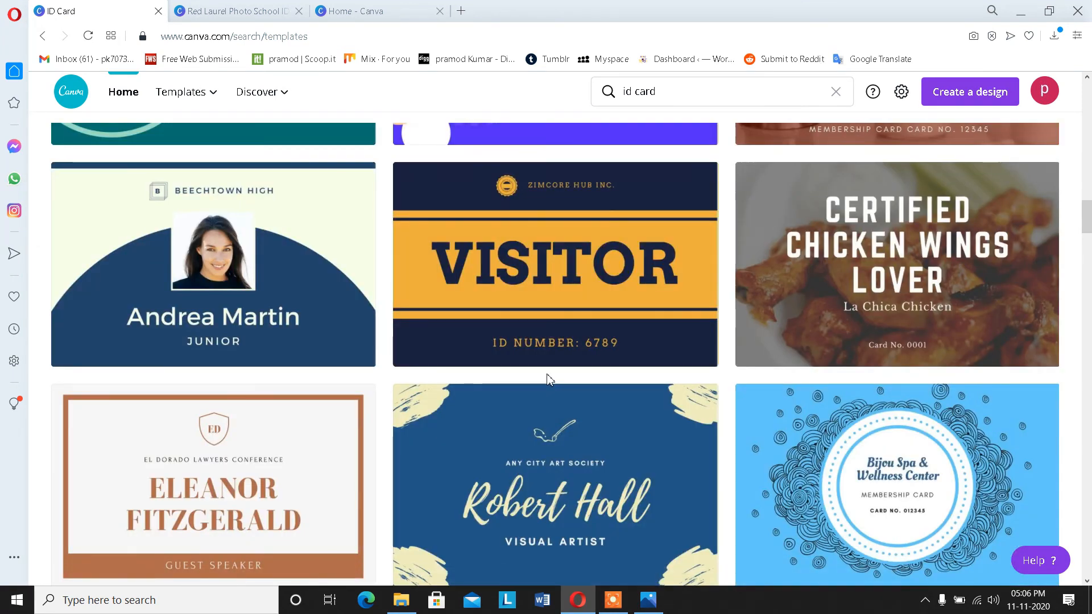
scroll(549, 379, "up", 5)
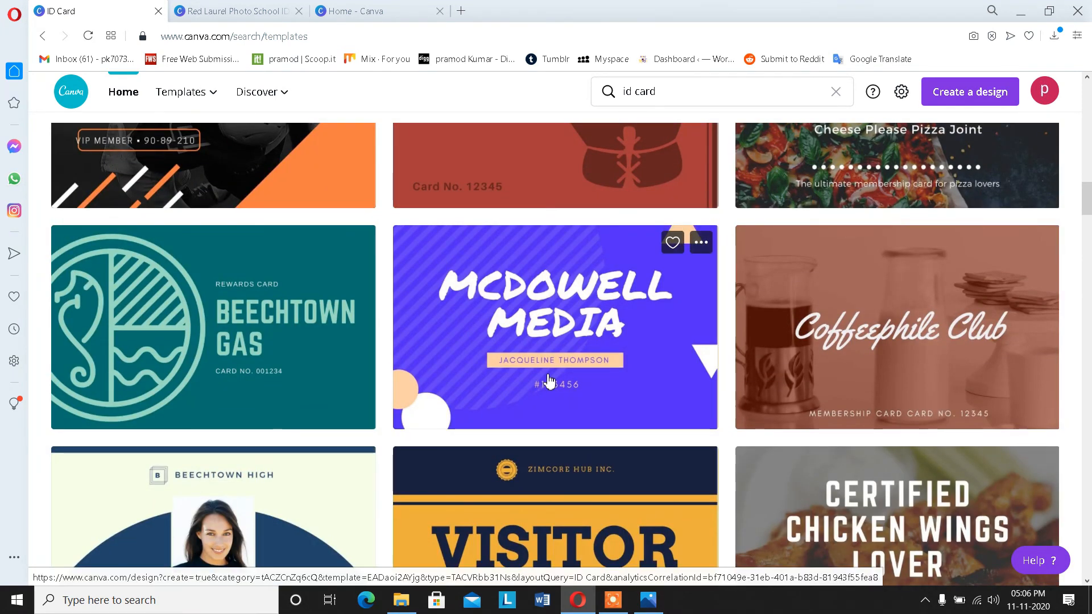
Browse the ID card templates back up to the start of the results, examining the membership, rewards and staff card designs.
scroll(549, 382, "up", 4)
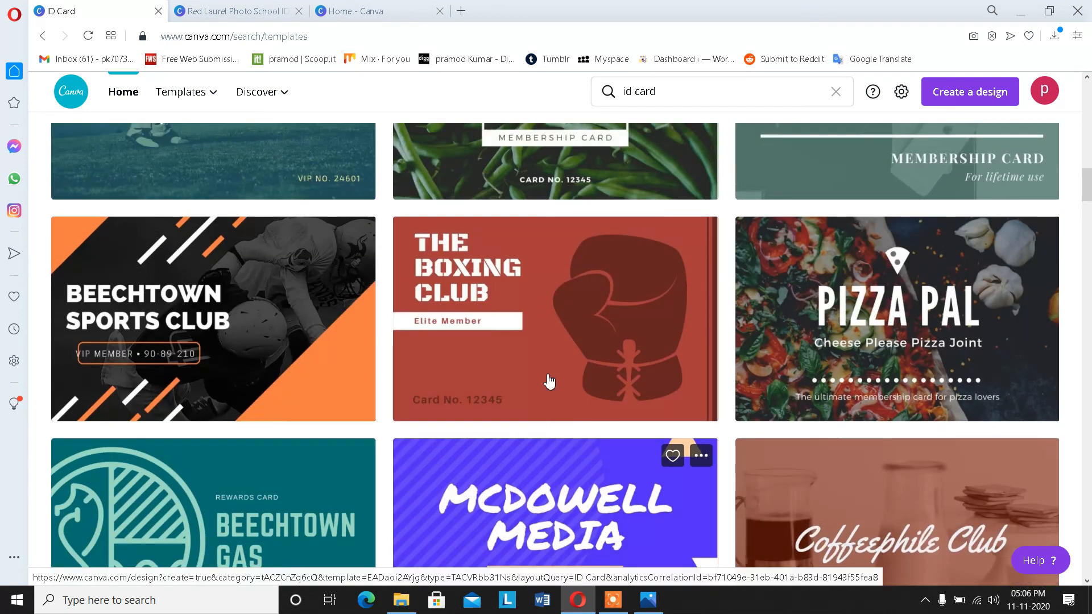
scroll(549, 381, "up", 4)
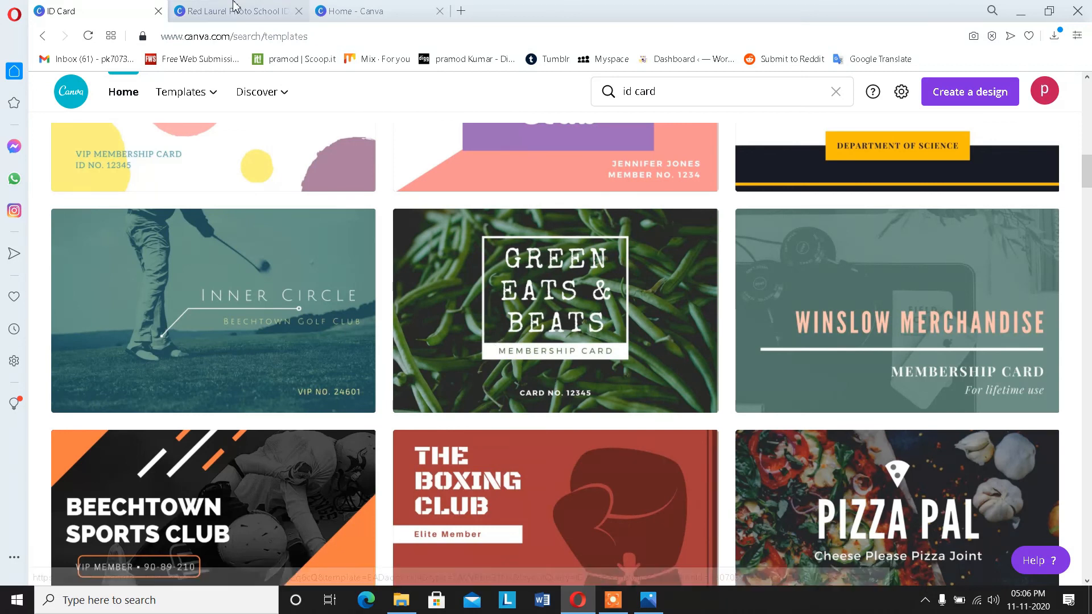
scroll(535, 382, "up", 4)
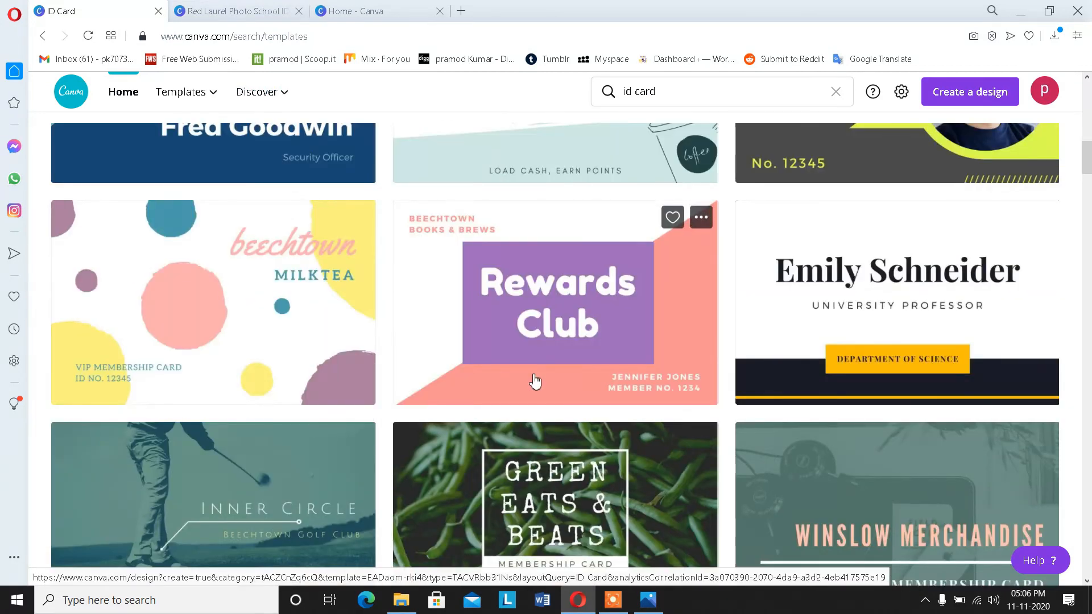
scroll(535, 382, "up", 3)
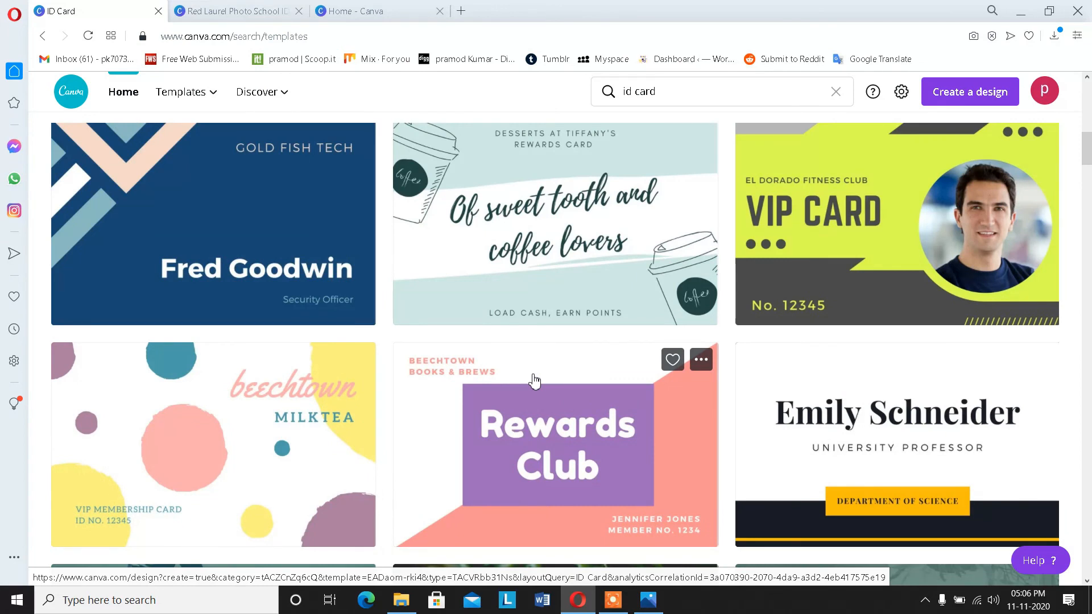
scroll(536, 382, "up", 3)
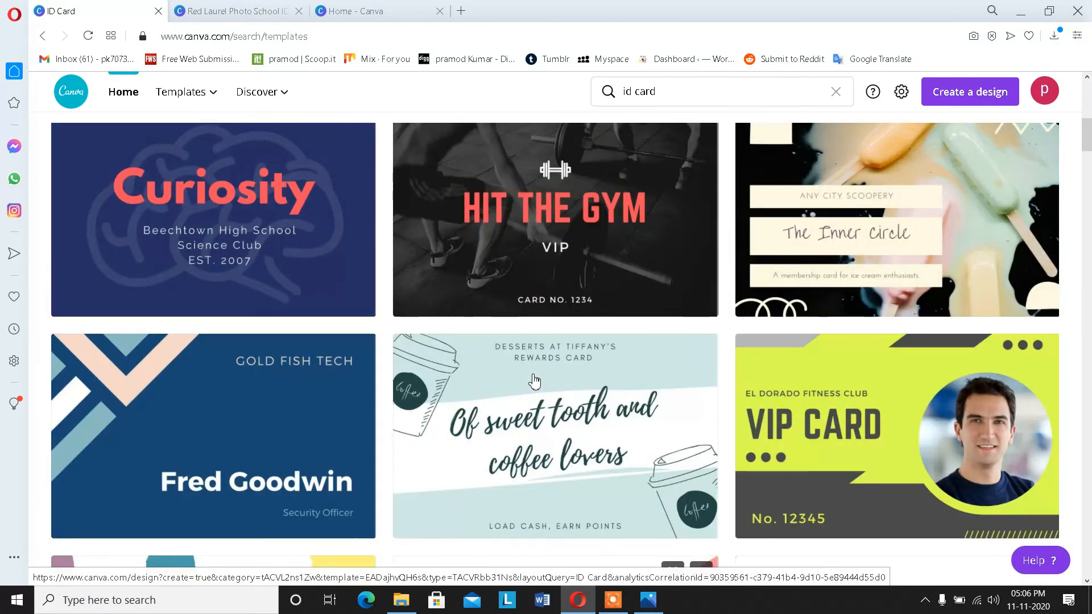
scroll(535, 382, "up", 3)
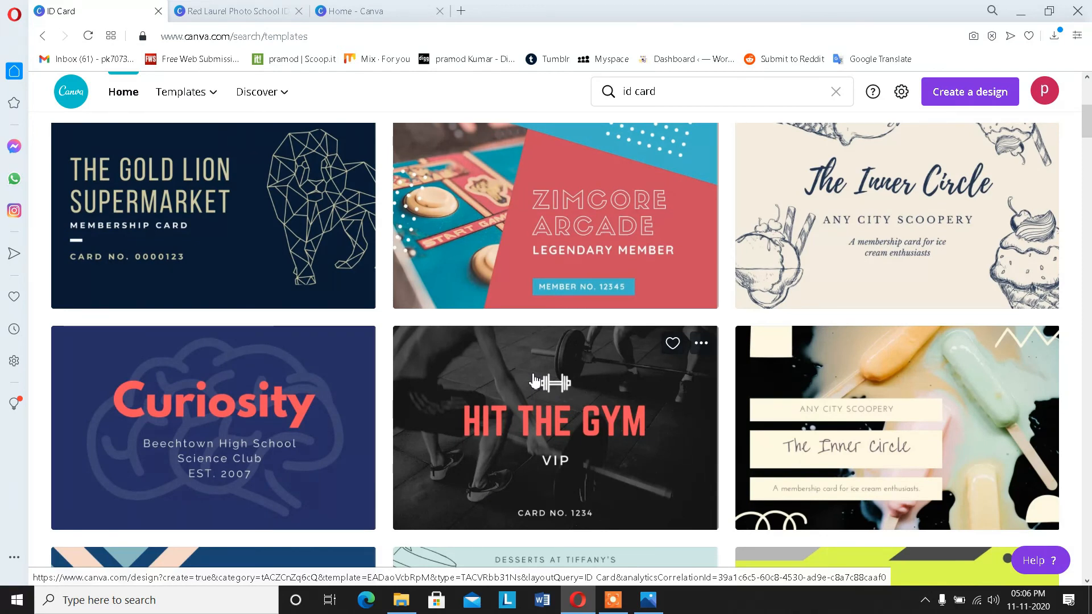
scroll(535, 383, "up", 3)
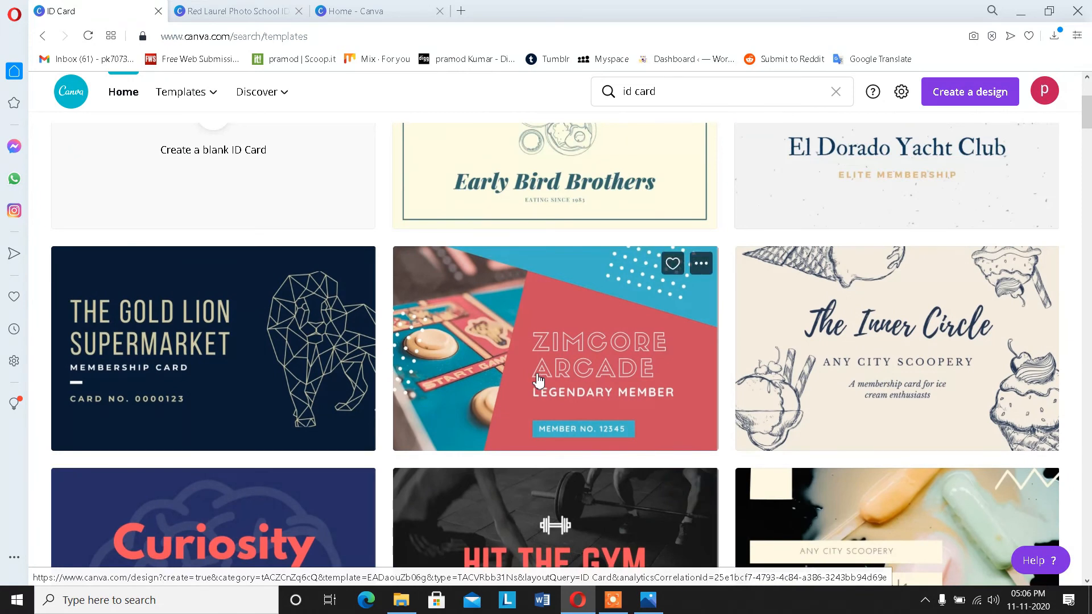
scroll(539, 380, "up", 3)
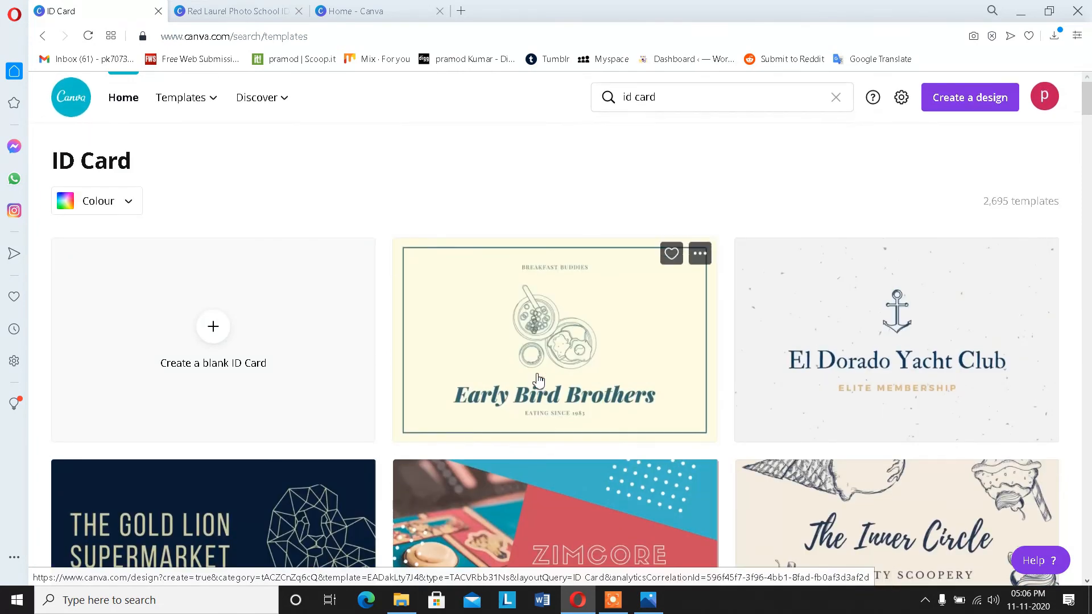